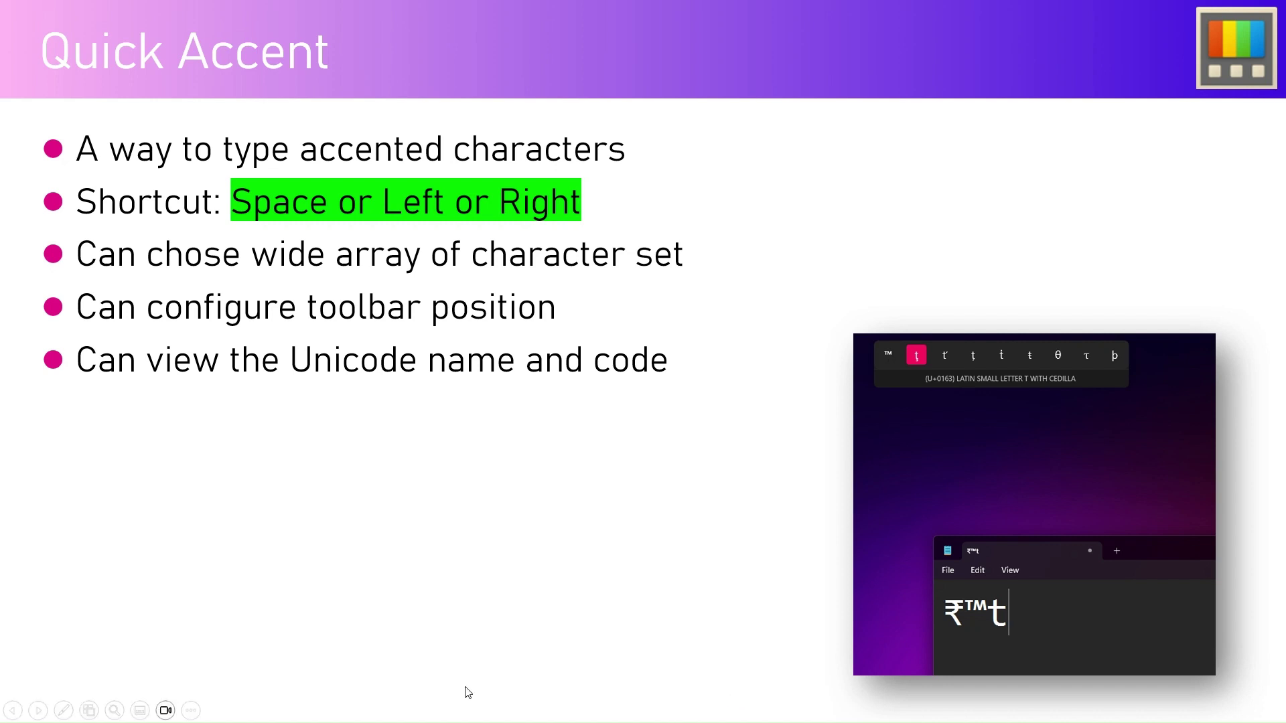
Bring the Fonts.com 'Accents & Accented Characters' article forward and highlight its title
{"action": "key", "text": "super+d"}
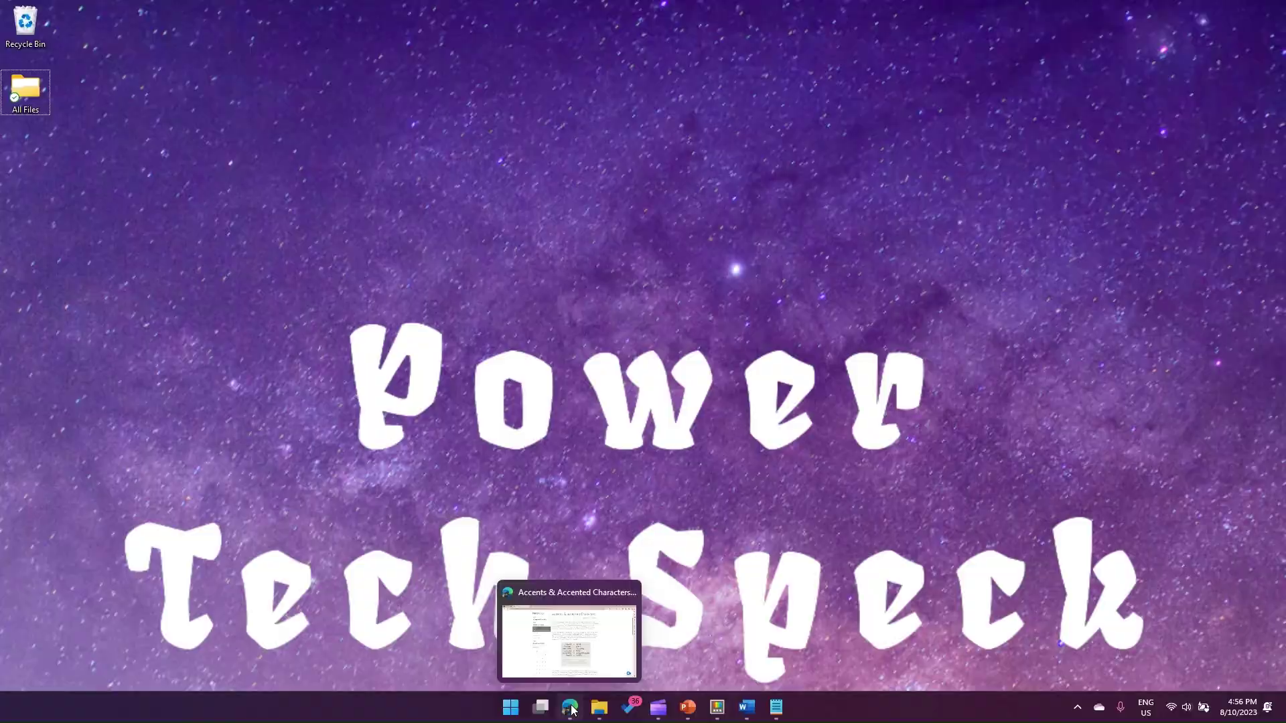
{"action": "left_click", "coordinate": [565, 629]}
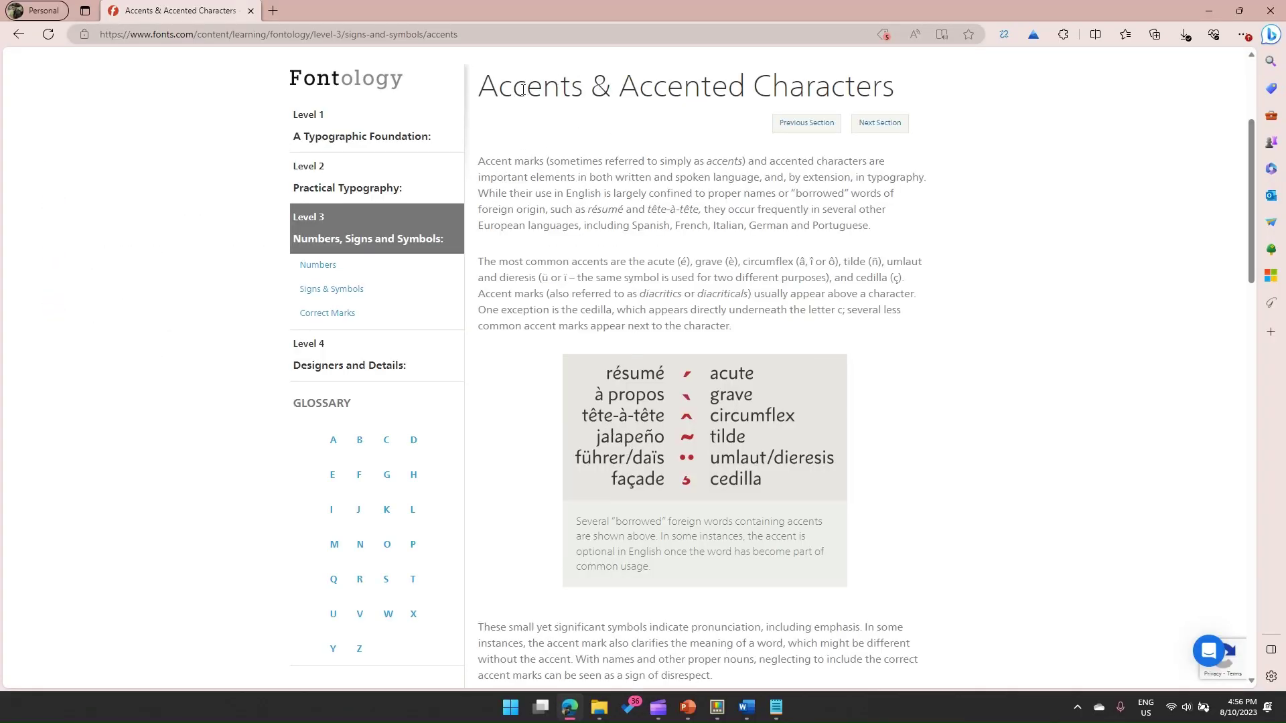
{"action": "left_click_drag", "start_coordinate": [489, 85], "coordinate": [890, 92]}
{"action": "left_click", "coordinate": [497, 175]}
Highlight the opening sentences about accent marks and accents in borrowed foreign words
{"action": "left_click_drag", "start_coordinate": [479, 161], "coordinate": [763, 176]}
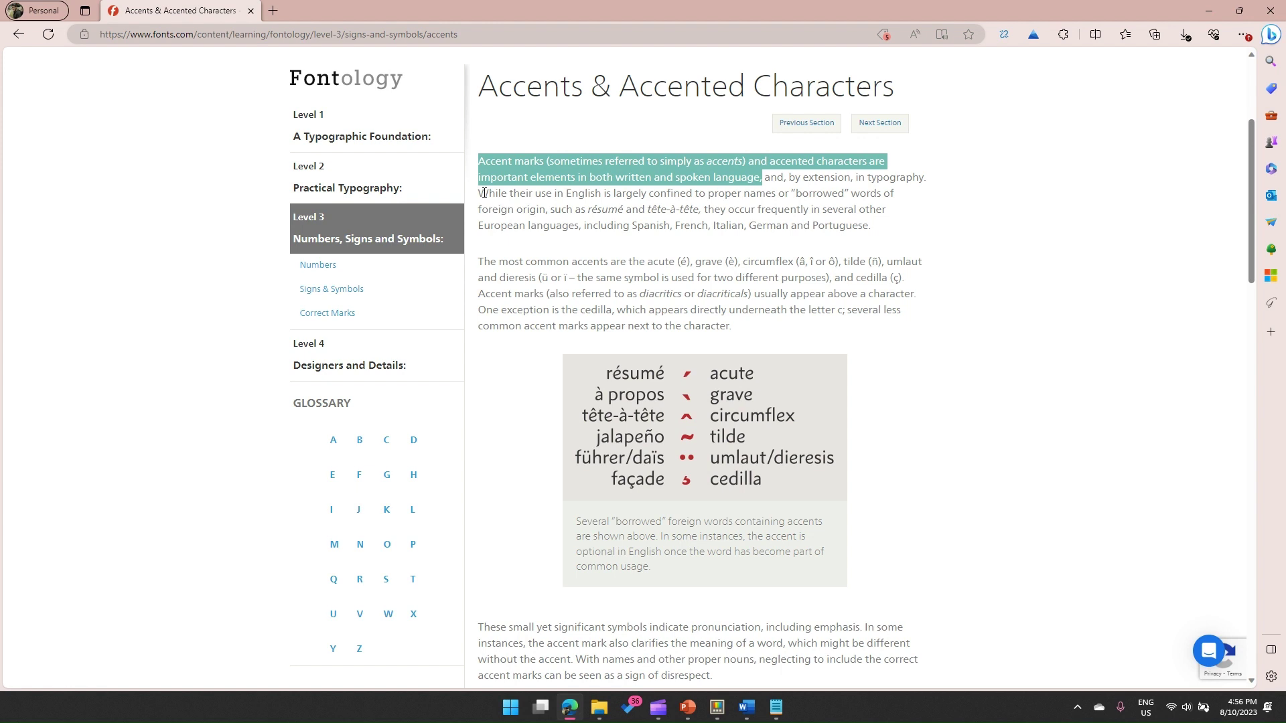
{"action": "left_click_drag", "start_coordinate": [480, 193], "coordinate": [601, 210]}
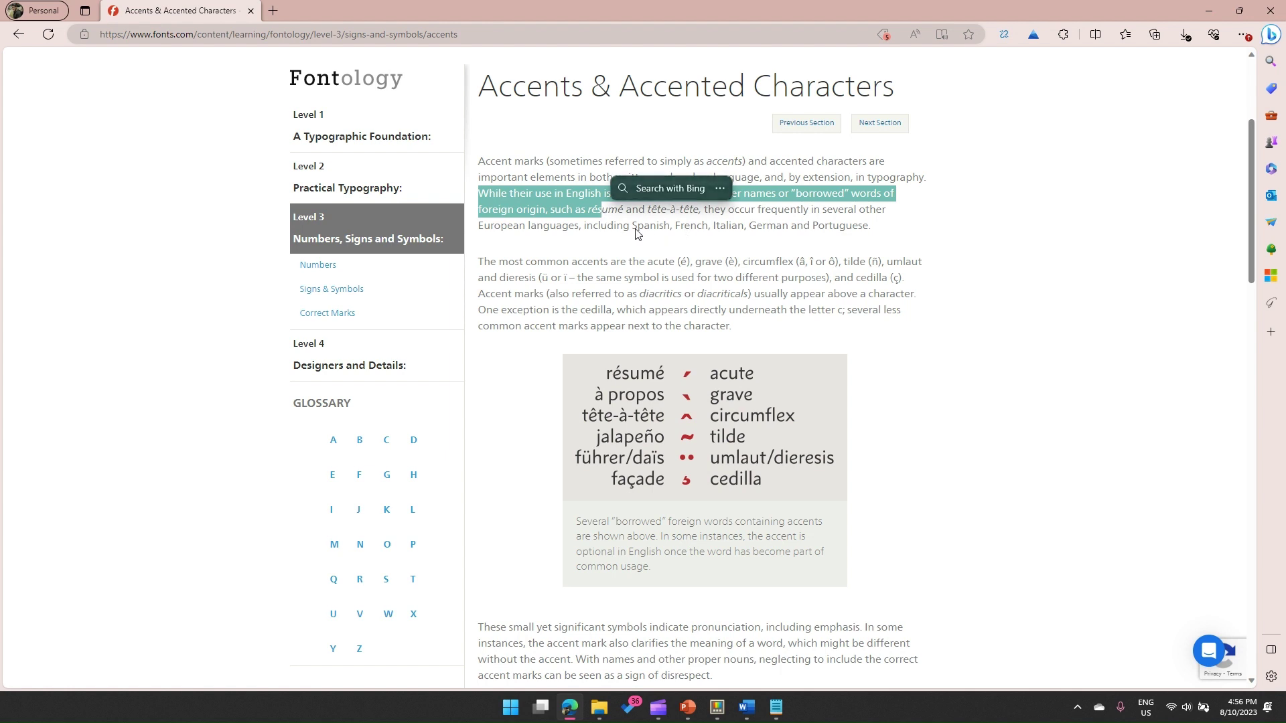
{"action": "left_click_drag", "start_coordinate": [511, 226], "coordinate": [874, 231]}
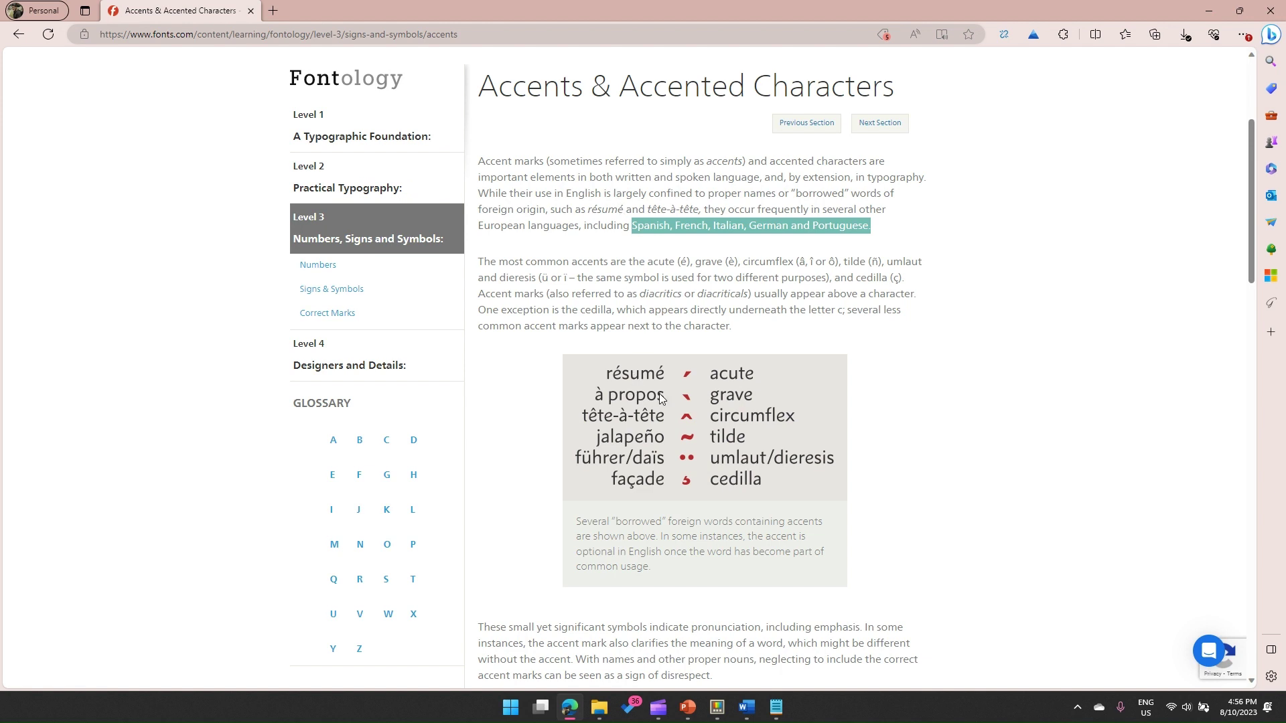
Clear the highlighted list of languages on the accents article
{"action": "left_click", "coordinate": [1032, 396]}
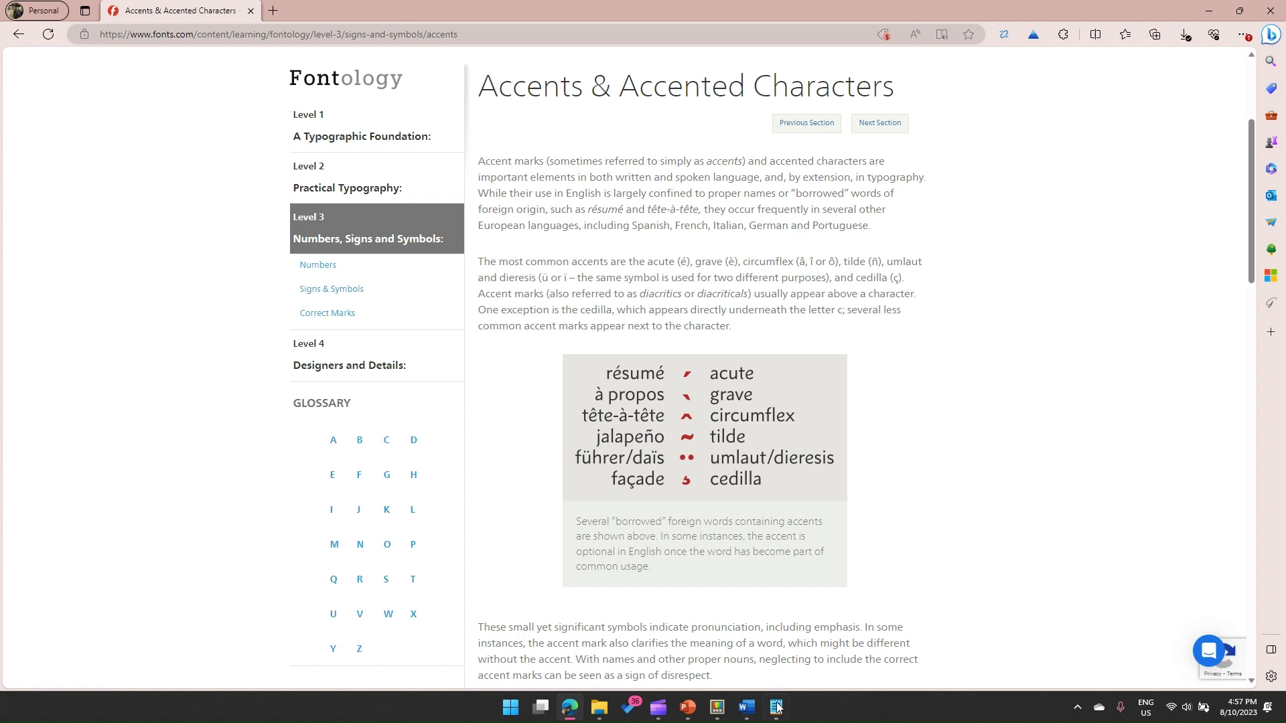
Type 'A B C D a b c d' into the blank Word document, Document17
{"action": "left_click", "coordinate": [747, 708]}
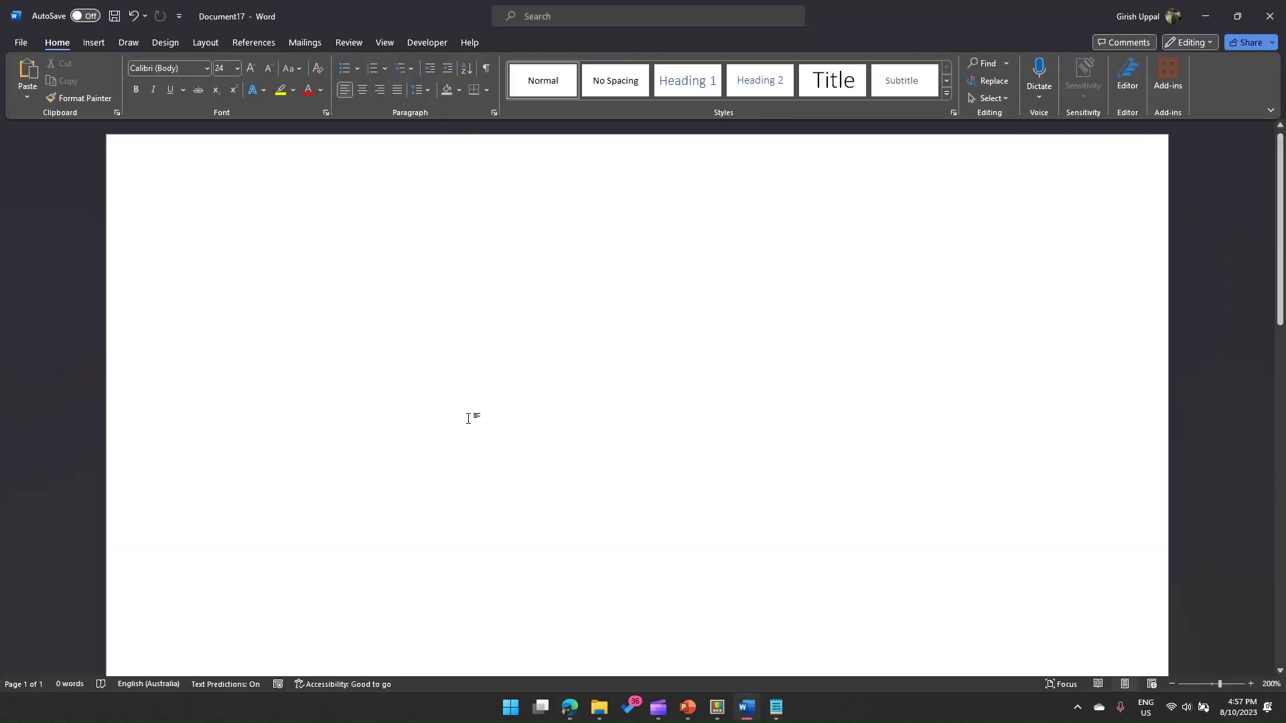
{"action": "type", "text": "A B C D "}
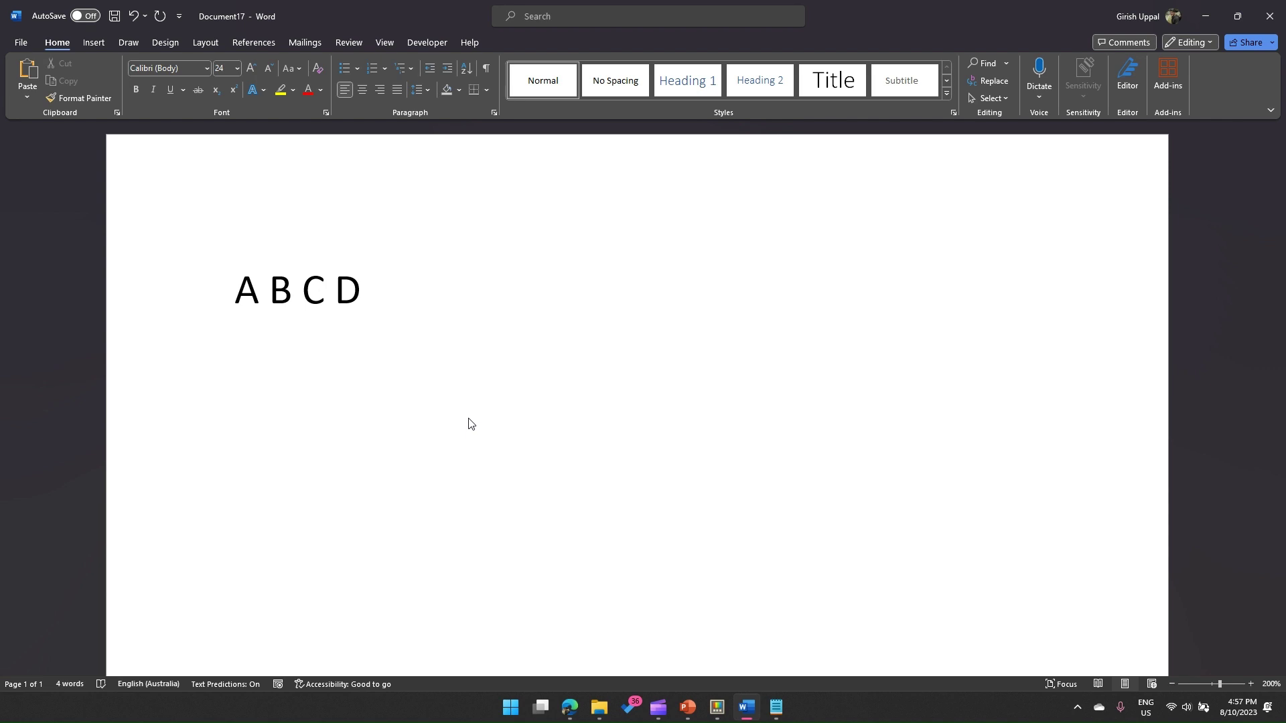
{"action": "type", "text": "  a b c d"}
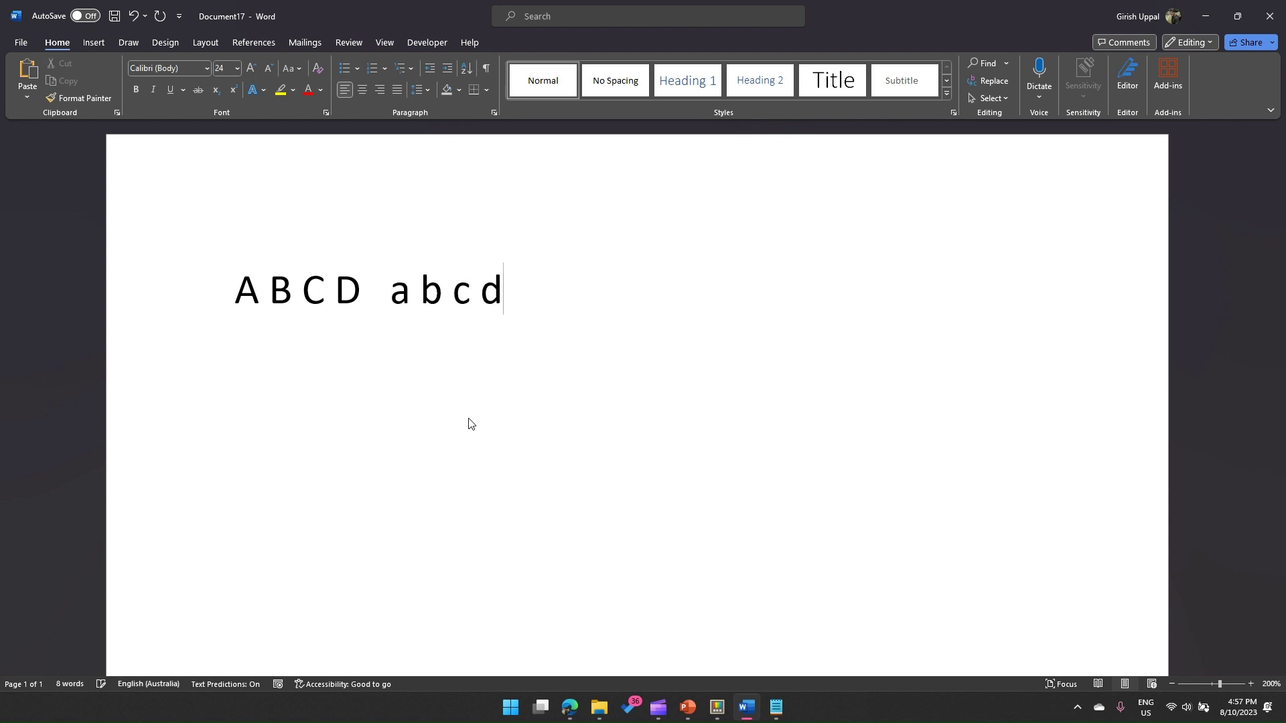
{"action": "scroll", "coordinate": [565, 411], "scroll_direction": "up", "scroll_amount": 4, "text": "ctrl"}
{"action": "scroll", "coordinate": [564, 412], "scroll_direction": "down", "scroll_amount": 2, "text": "ctrl"}
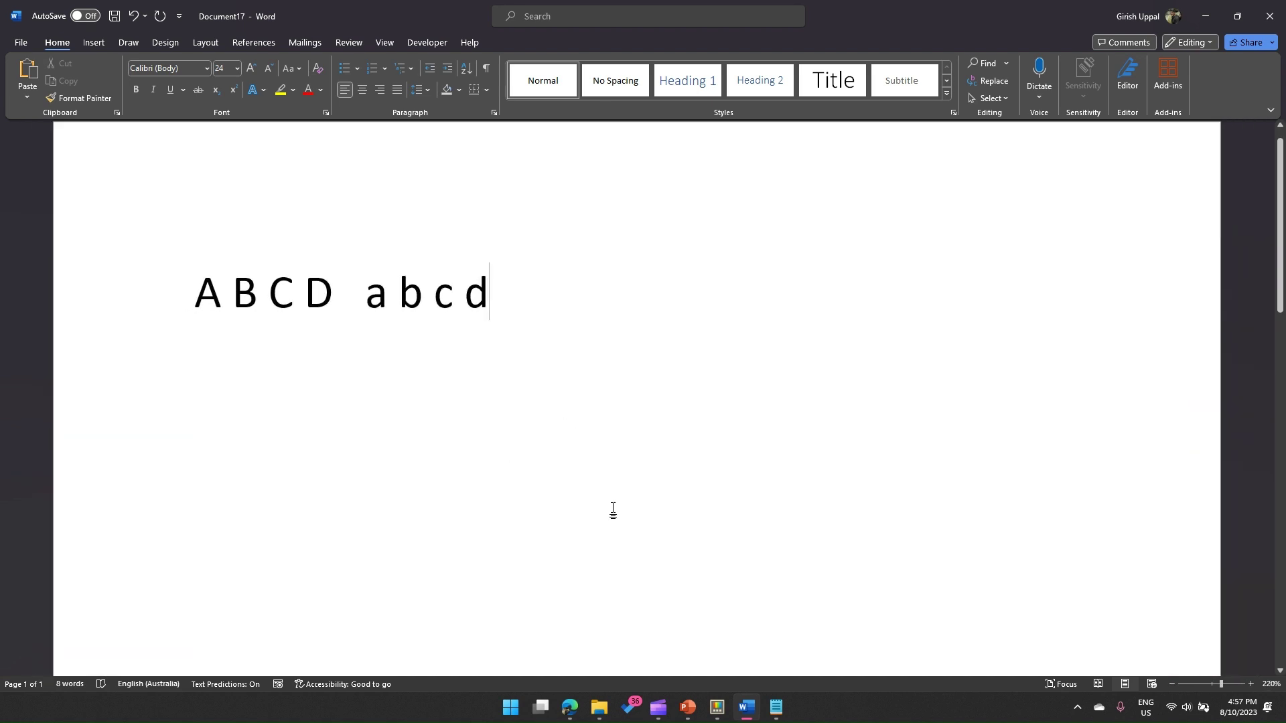
{"action": "left_click", "coordinate": [717, 708]}
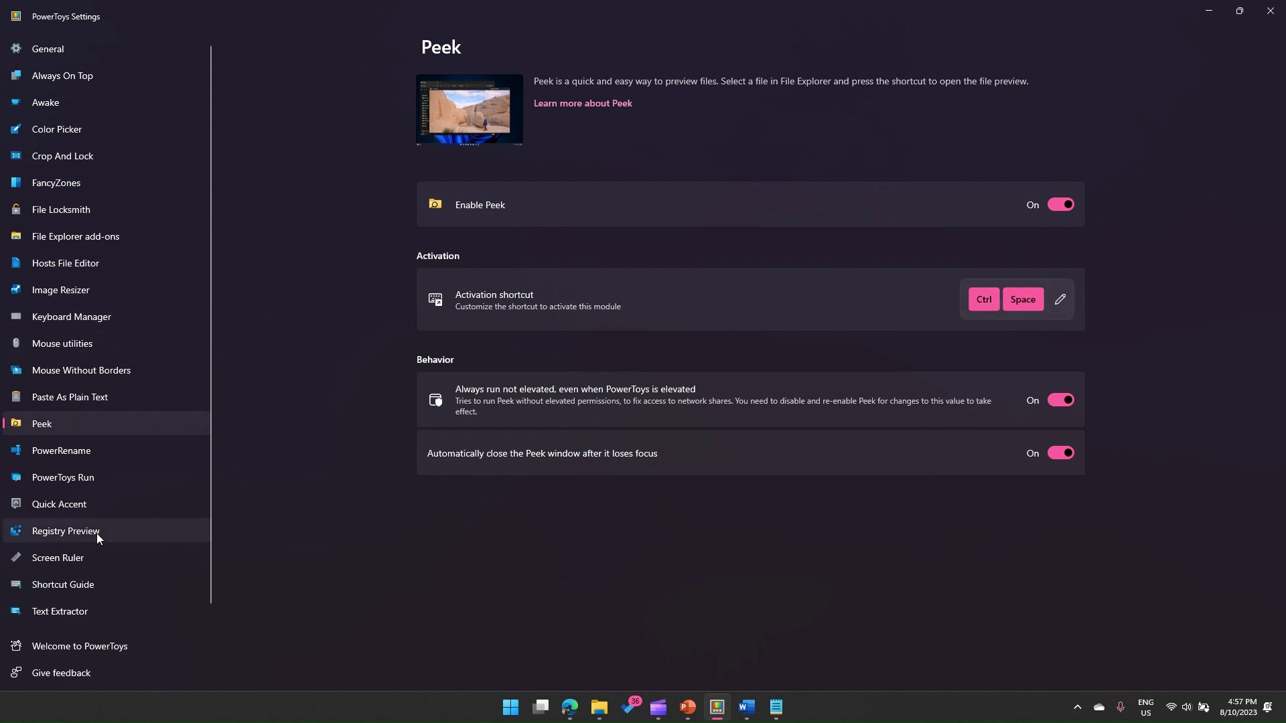
Show the Quick Accent settings page, with toolbar position Top center
{"action": "left_click", "coordinate": [65, 503]}
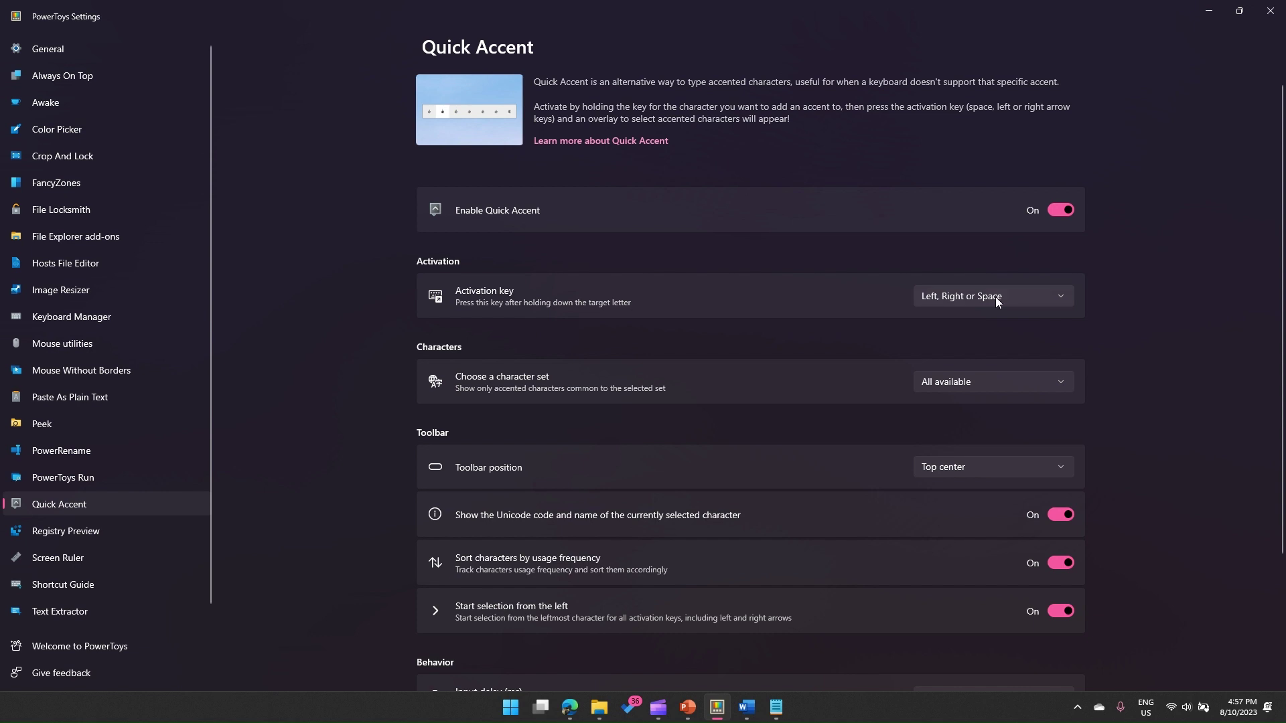
Back in Word, start a new line and bring up Quick Accent variants for a
{"action": "left_click", "coordinate": [1211, 12]}
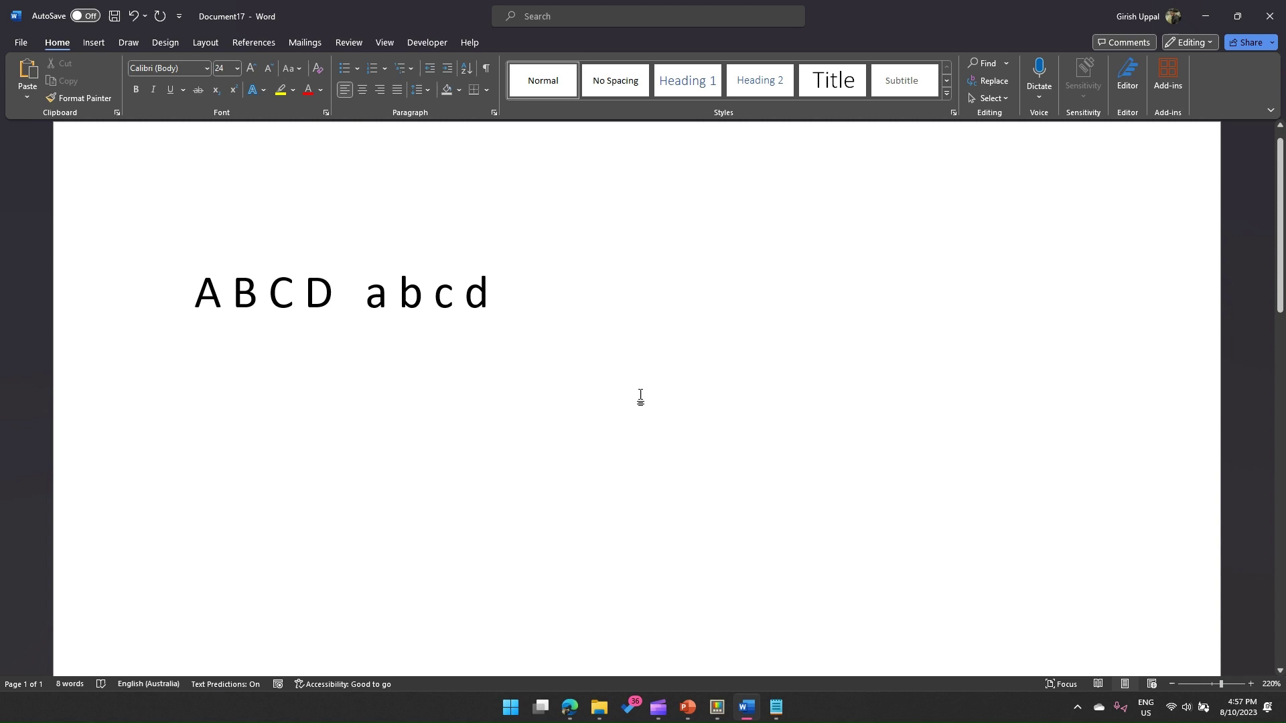
{"action": "key", "text": "Return"}
{"action": "key", "text": "Return"}
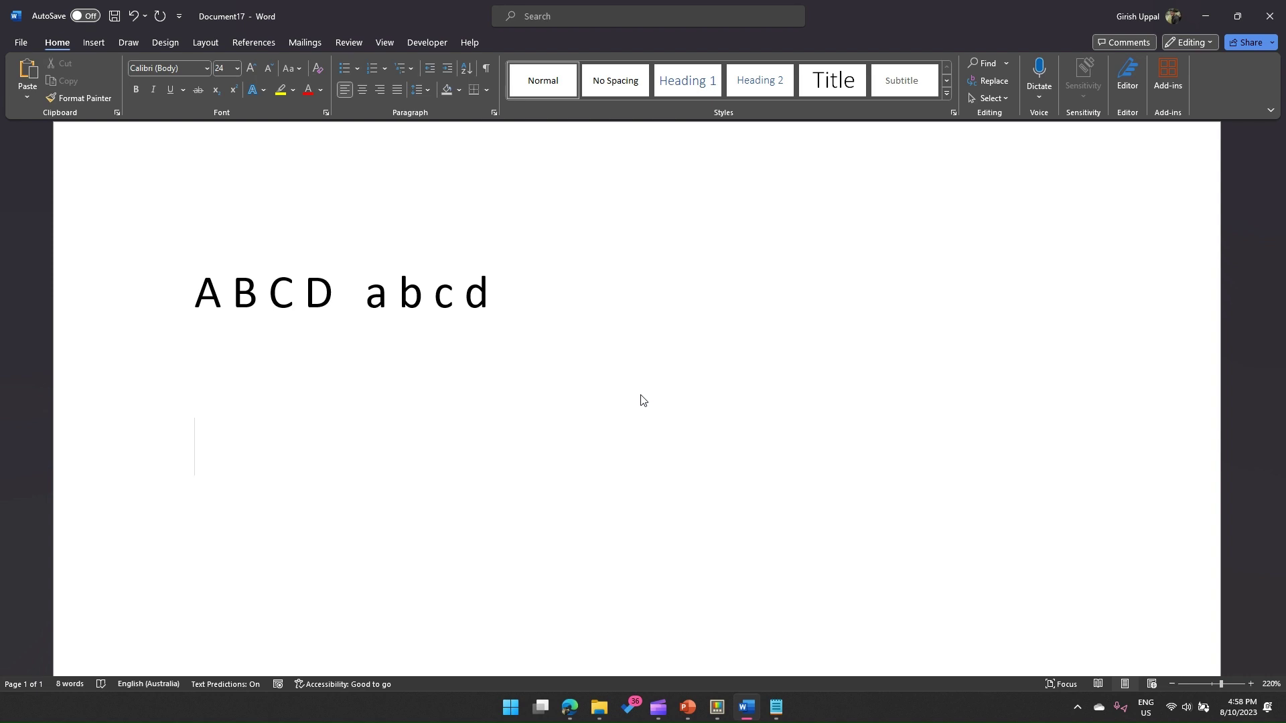
{"action": "type", "text": "a"}
{"action": "key", "text": "Right"}
{"action": "key", "text": "Right"}
{"action": "key", "text": "Right"}
{"action": "key", "text": "Right"}
{"action": "key", "text": "Right"}
{"action": "key", "text": "Right"}
{"action": "key", "text": "Right"}
{"action": "key", "text": "Right"}
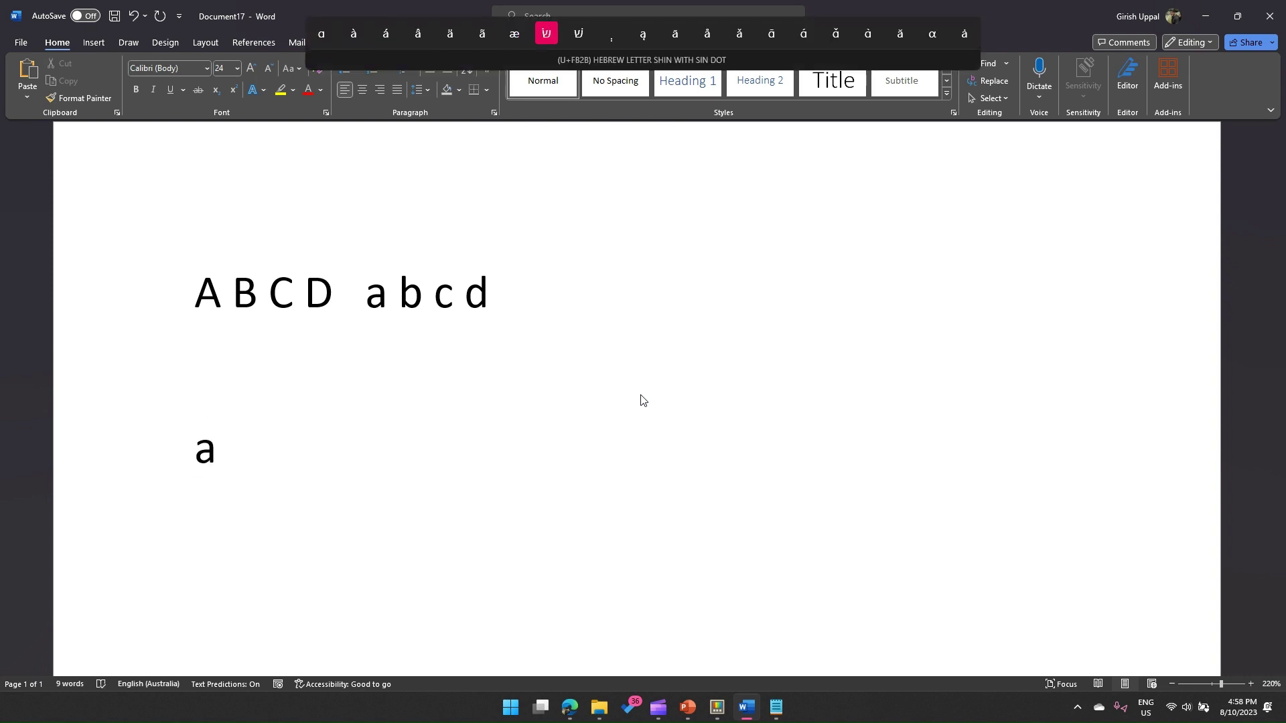
{"action": "key", "text": "Right"}
{"action": "key", "text": "Right"}
{"action": "key", "text": "Right"}
{"action": "key", "text": "Right"}
{"action": "key", "text": "Right"}
{"action": "key", "text": "Right"}
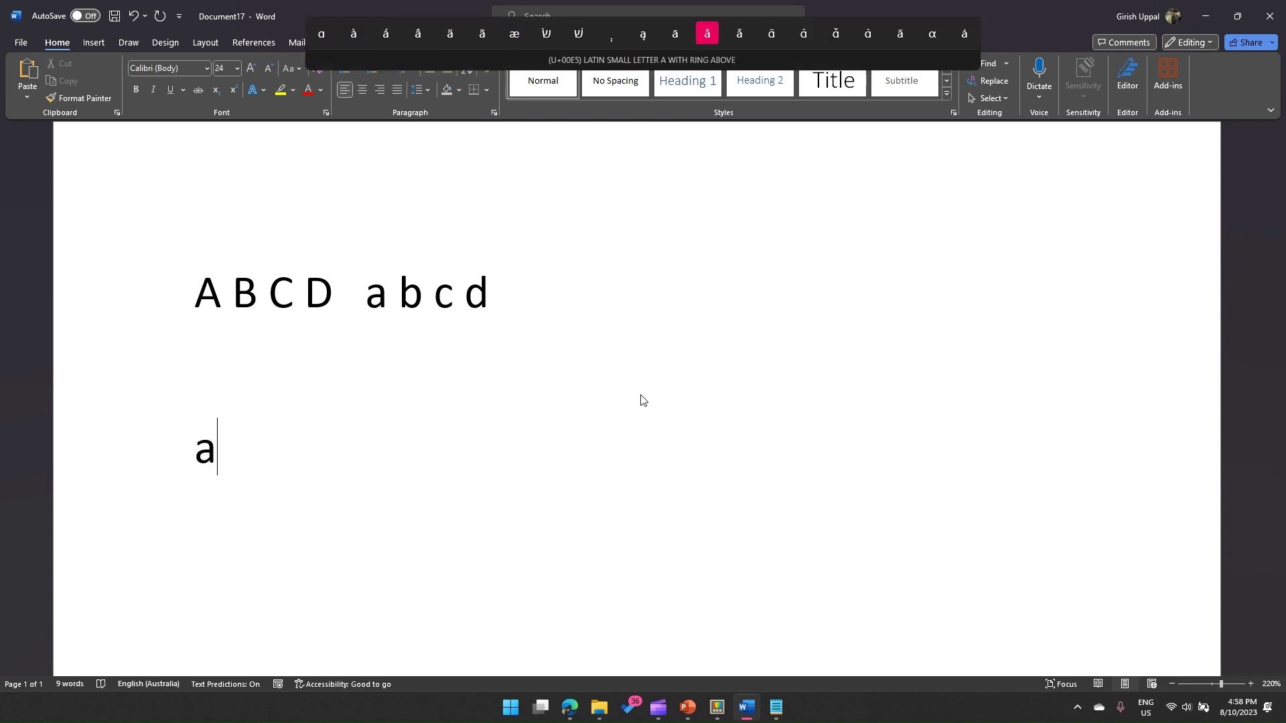
{"action": "key", "text": "Right"}
{"action": "key", "text": "Right"}
{"action": "key", "text": "Right"}
{"action": "key", "text": "Right"}
{"action": "key", "text": "Right"}
{"action": "key", "text": "Right"}
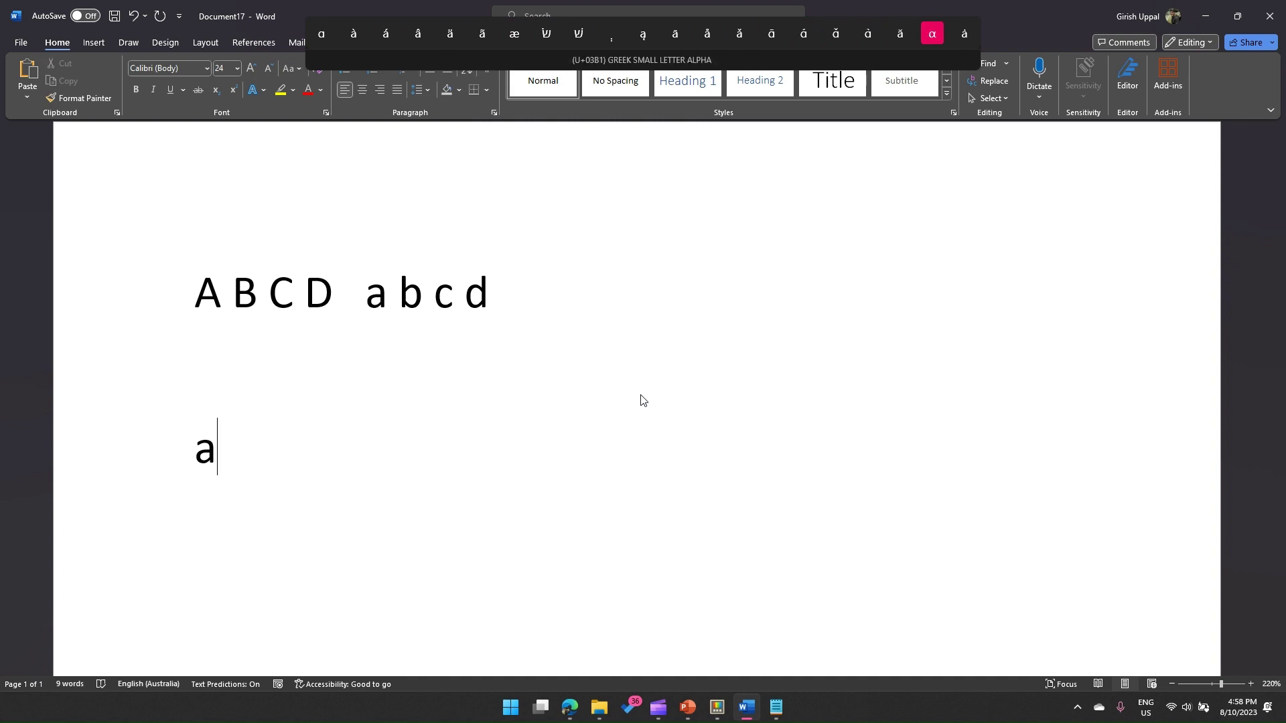
{"action": "key", "text": "Right"}
{"action": "key", "text": "Right"}
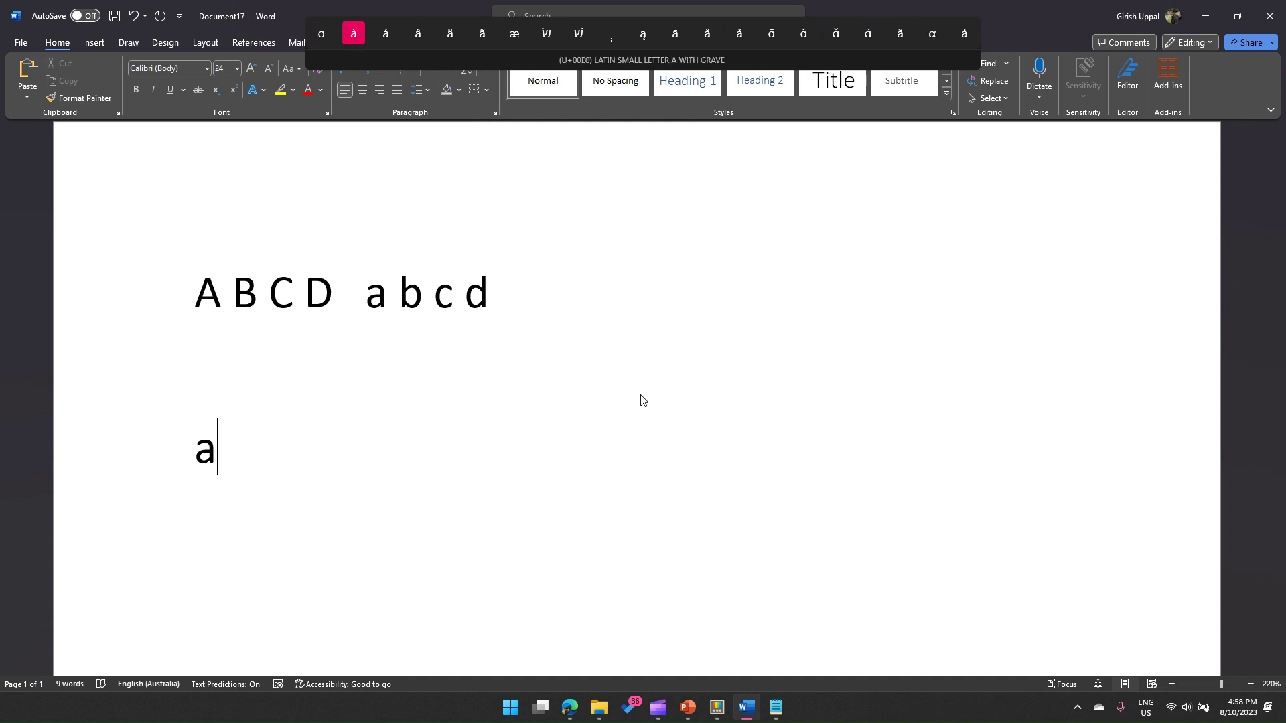
Cycle the a variants past acute, circumflex and macron to insert alpha with macron (ɑ̄)
{"action": "key", "text": "Right"}
{"action": "key", "text": "Right"}
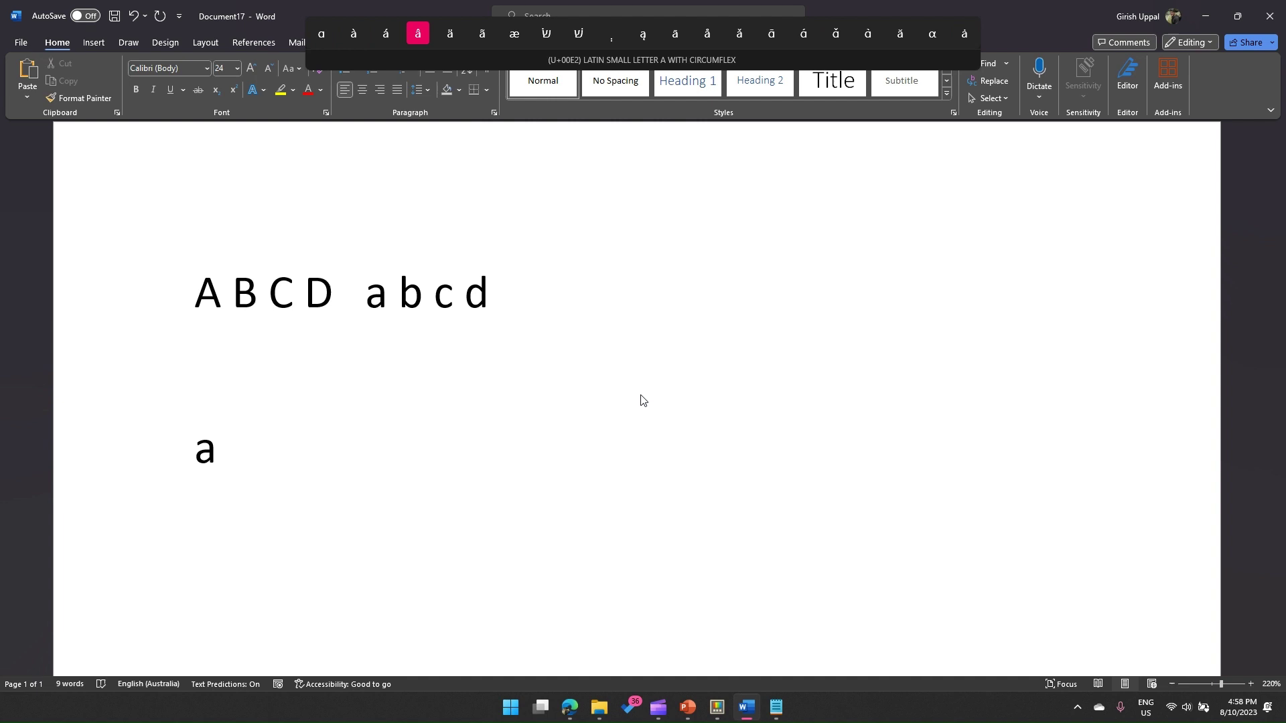
{"action": "key", "text": "Right"}
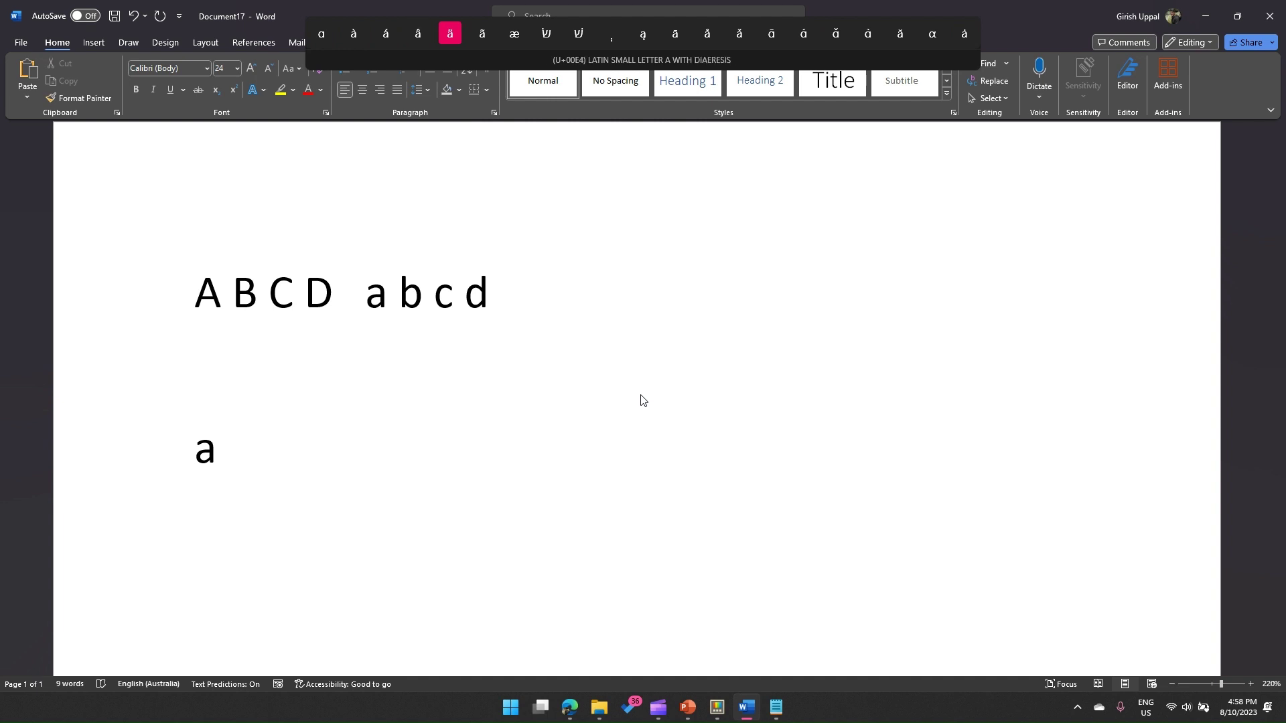
{"action": "key", "text": "Right"}
{"action": "key", "text": "Right"}
{"action": "key", "text": "Right"}
{"action": "key", "text": "Right"}
{"action": "key", "text": "Right"}
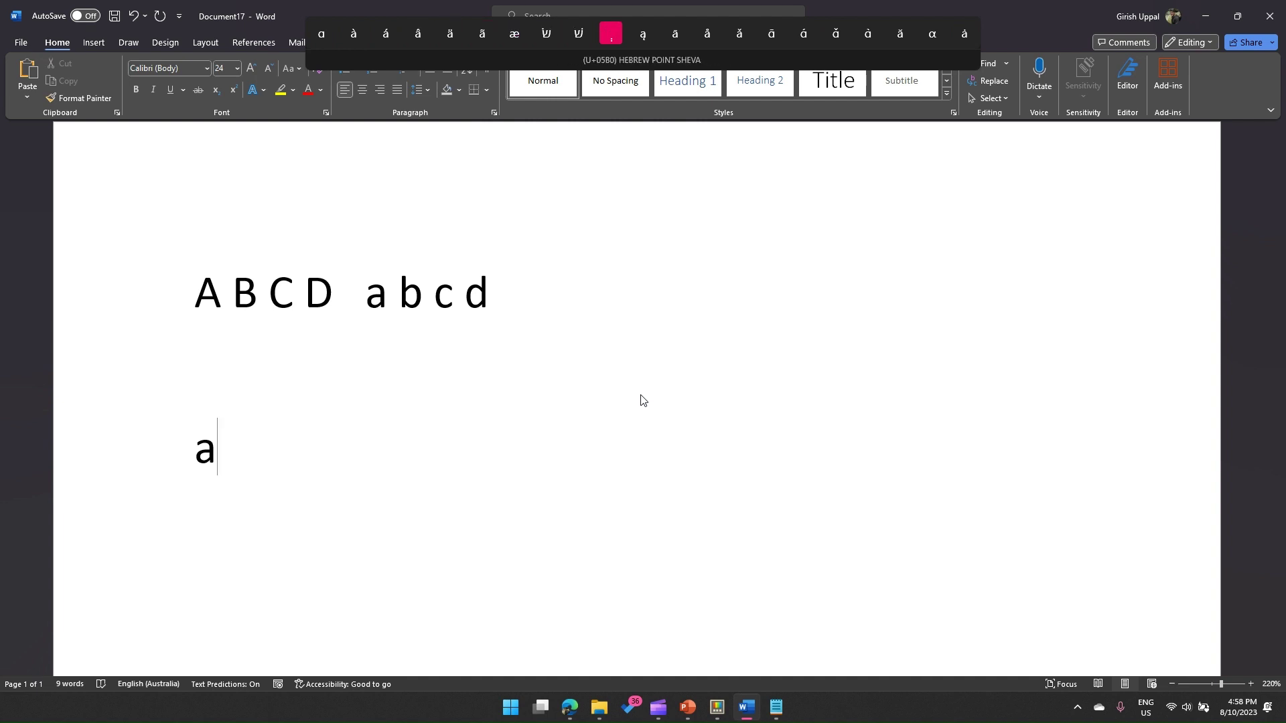
{"action": "key", "text": "Right"}
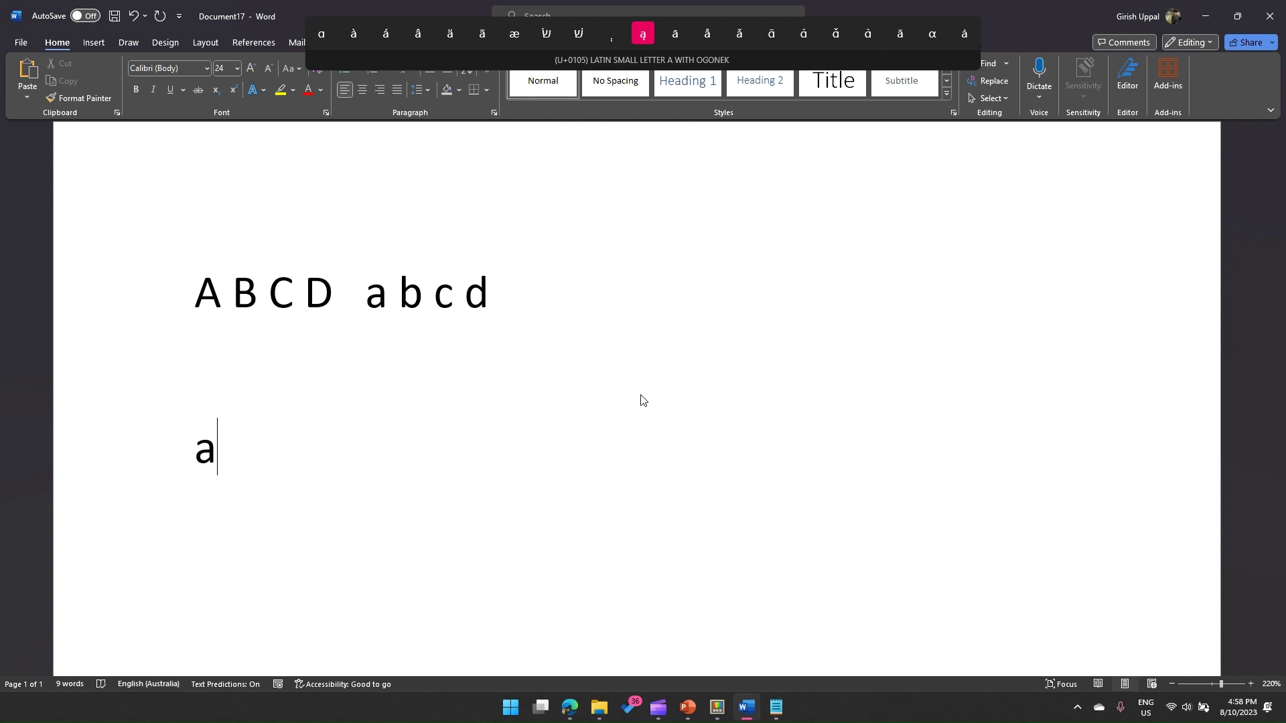
{"action": "key", "text": "Right"}
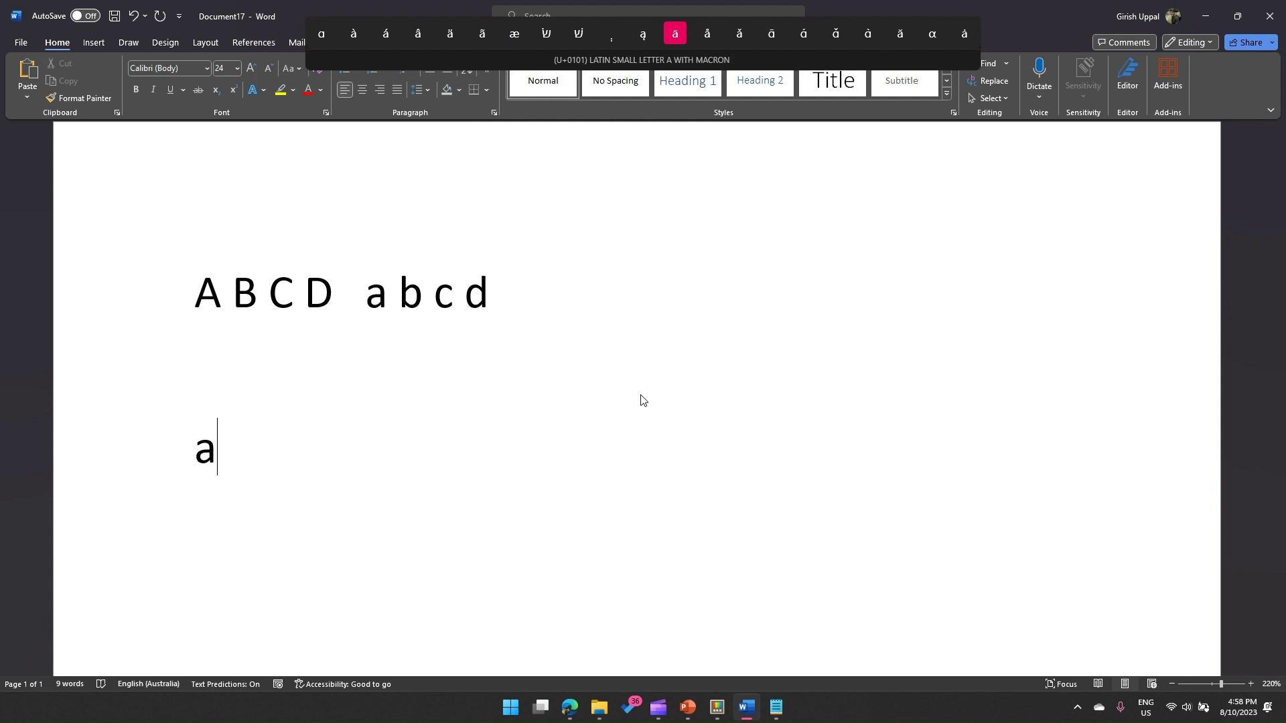
{"action": "key", "text": "Right"}
{"action": "key", "text": "Right"}
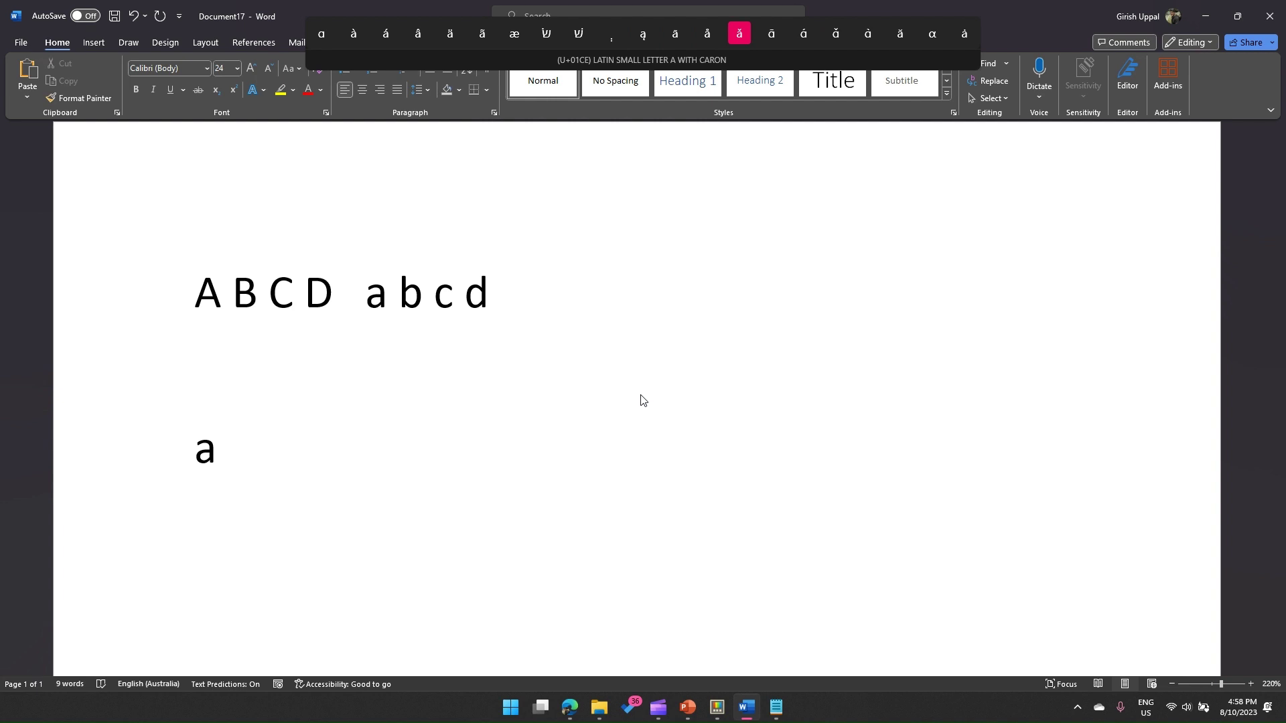
{"action": "key", "text": "Right"}
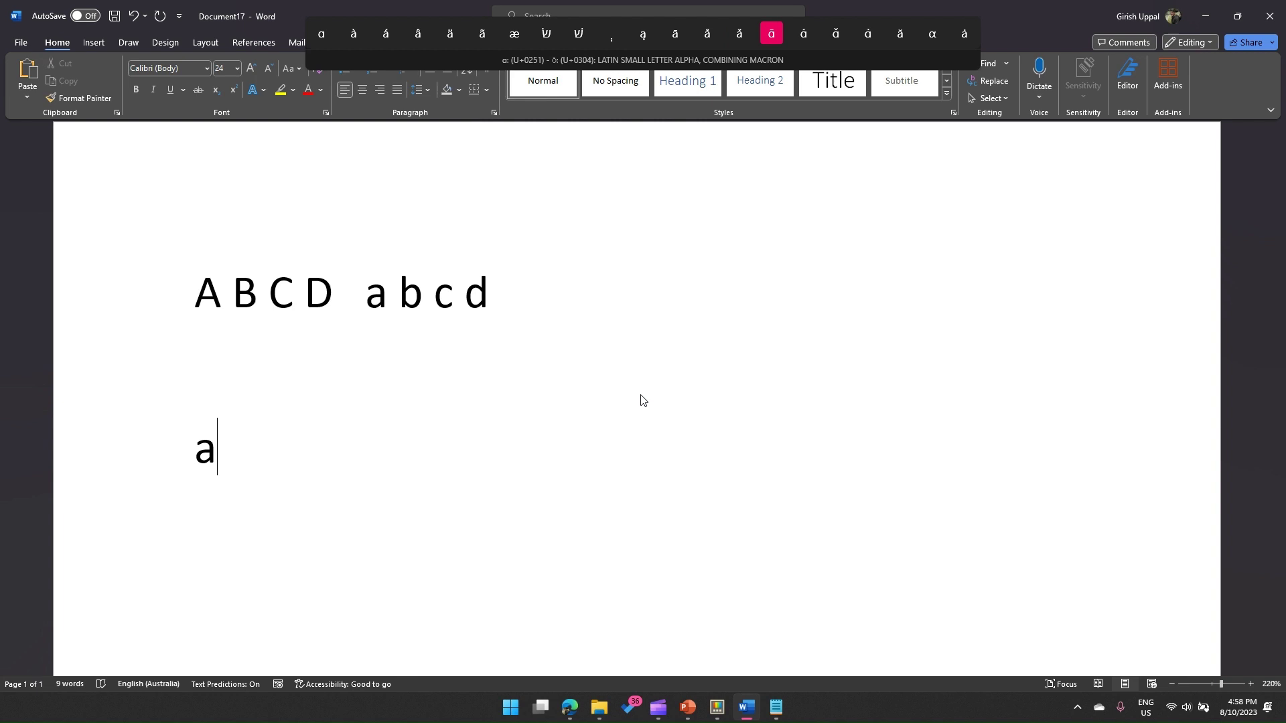
{"action": "key", "text": "a"}
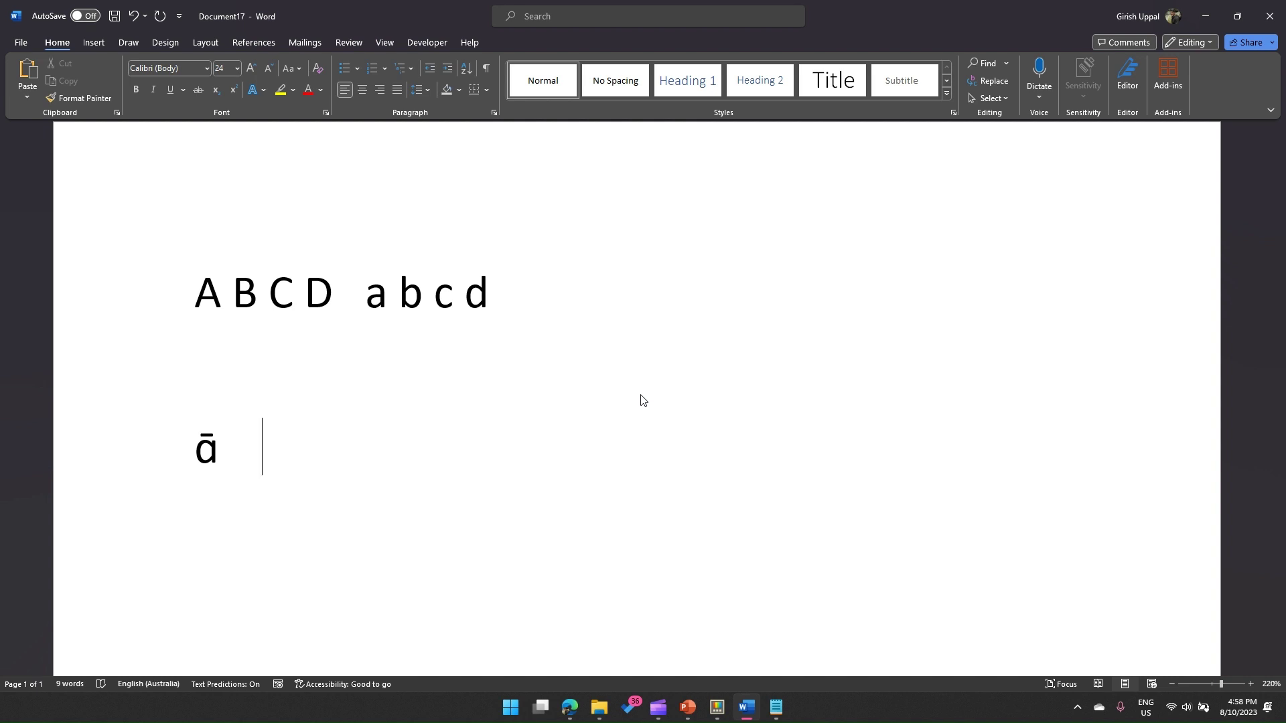
Insert Greek beta (β) from the b variants and delete the stray b
{"action": "type", "text": "b"}
{"action": "key", "text": "space"}
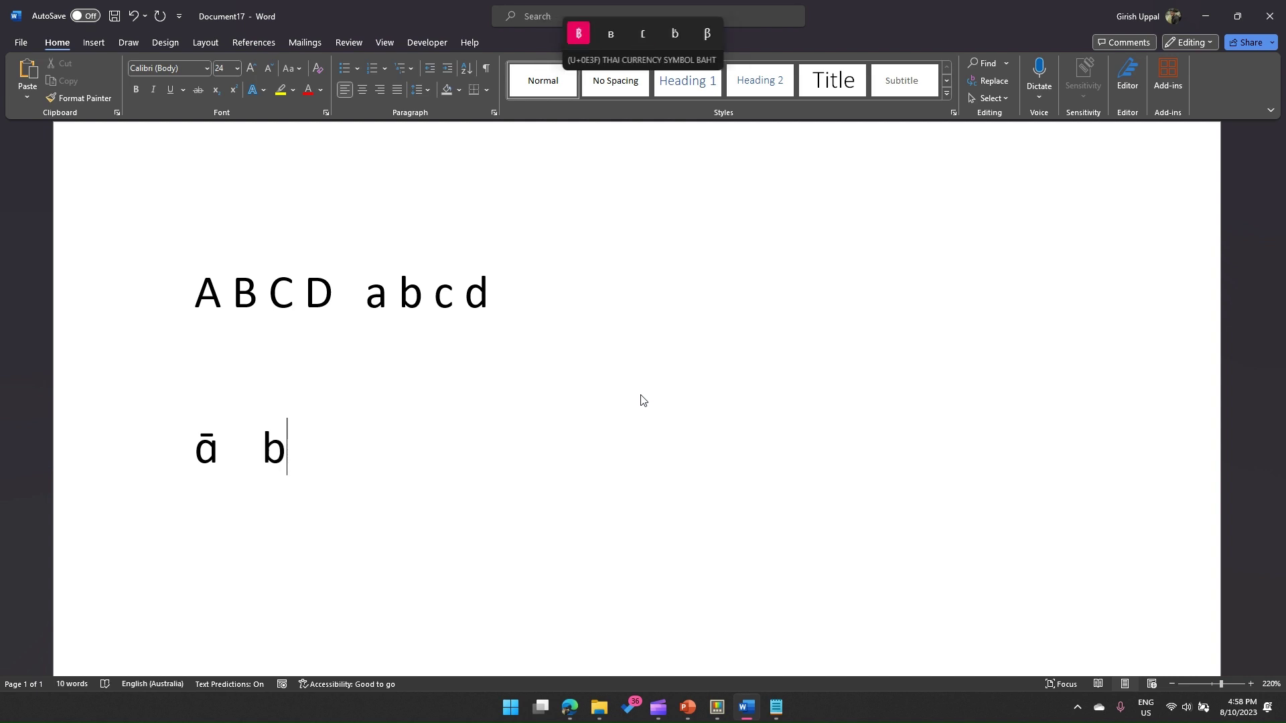
{"action": "key", "text": "space"}
{"action": "key", "text": "space"}
{"action": "key", "text": "space"}
{"action": "key", "text": "space"}
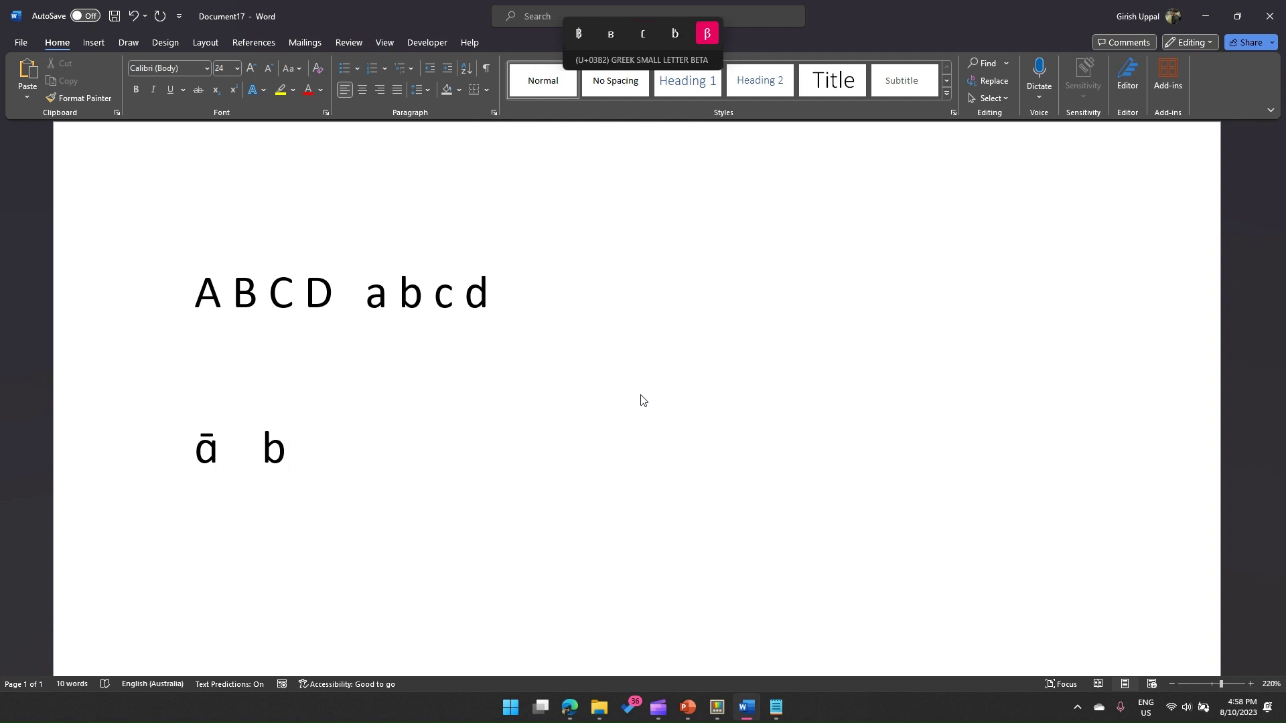
{"action": "type", "text": "b"}
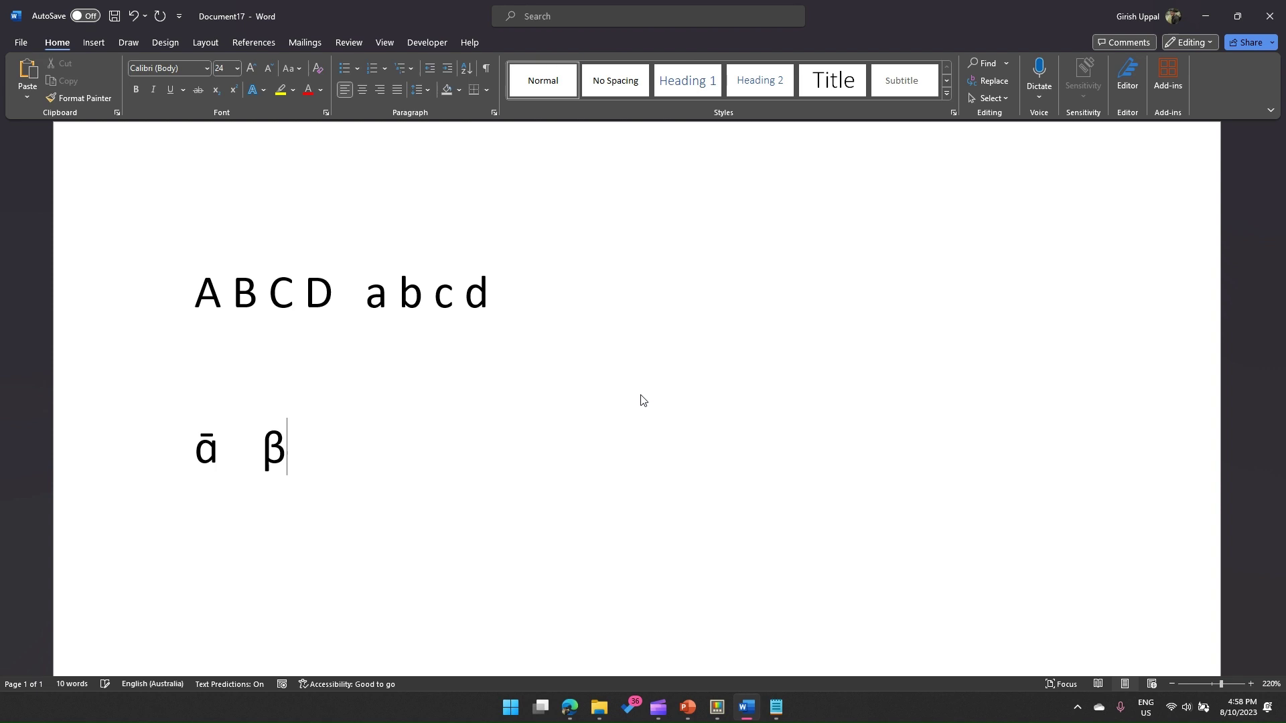
{"action": "type", "text": " b"}
{"action": "key", "text": "BackSpace"}
Add two ฿ signs and ʗ, then start a new line
{"action": "type", "text": "฿          ฿          b"}
{"action": "key", "text": "space"}
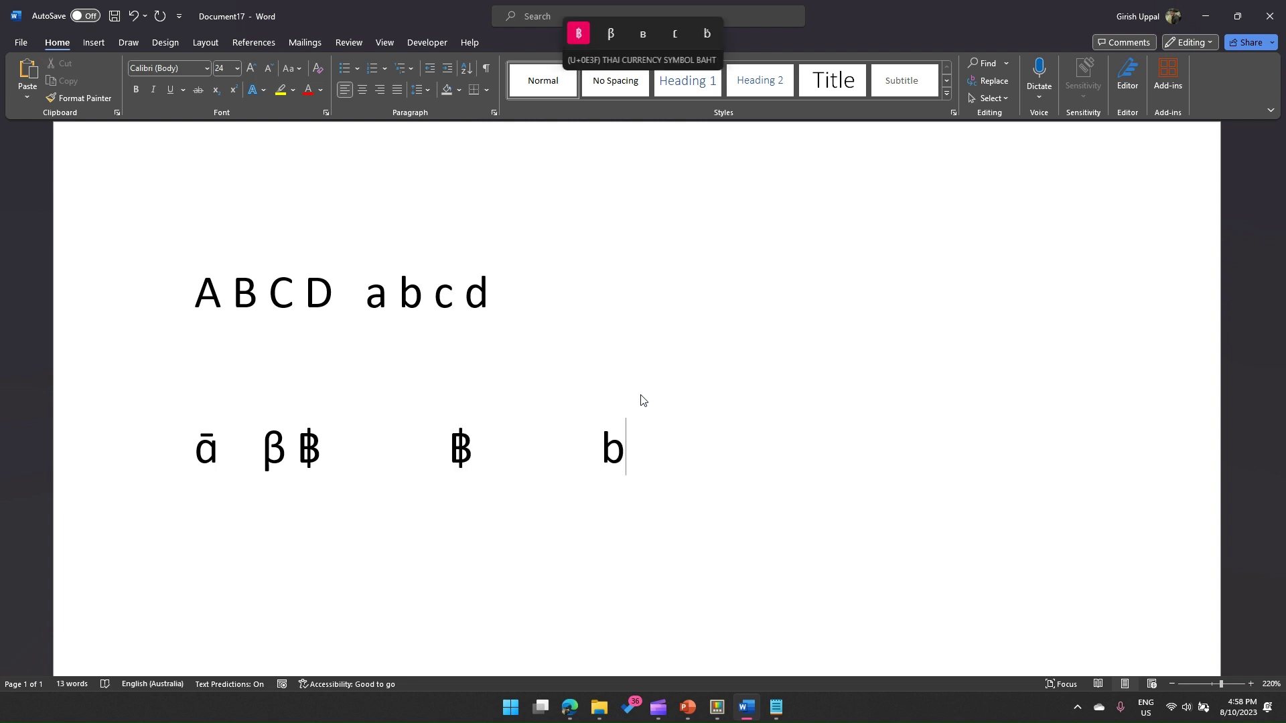
{"action": "key", "text": "space"}
{"action": "key", "text": "space"}
{"action": "key", "text": "space"}
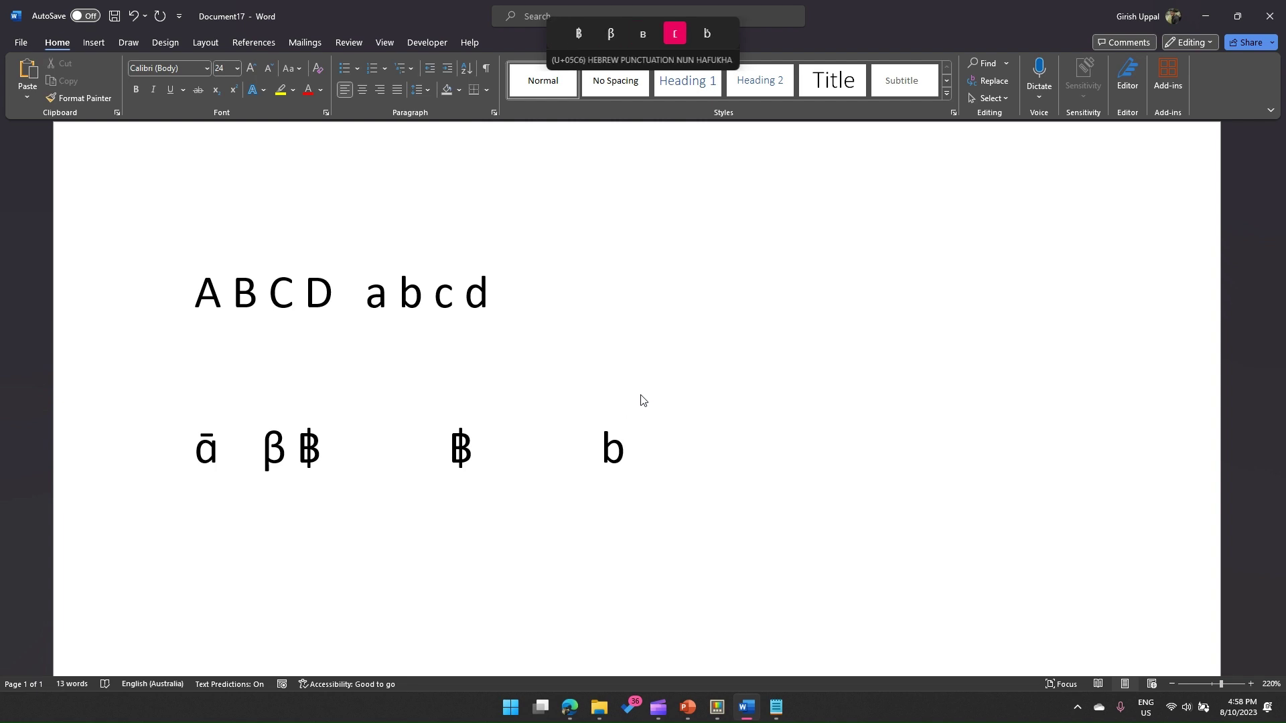
{"action": "key", "text": "Return"}
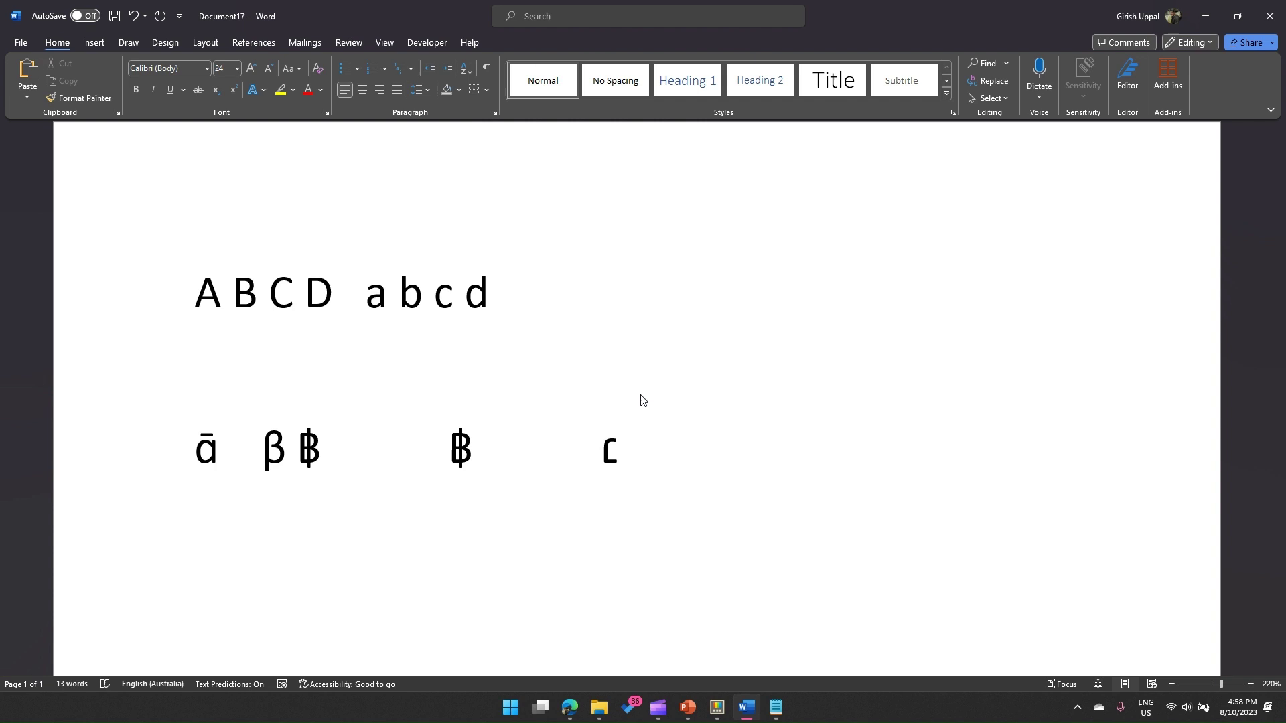
Insert © from the c variants and € from the e variants
{"action": "type", "text": "c"}
{"action": "key", "text": "space"}
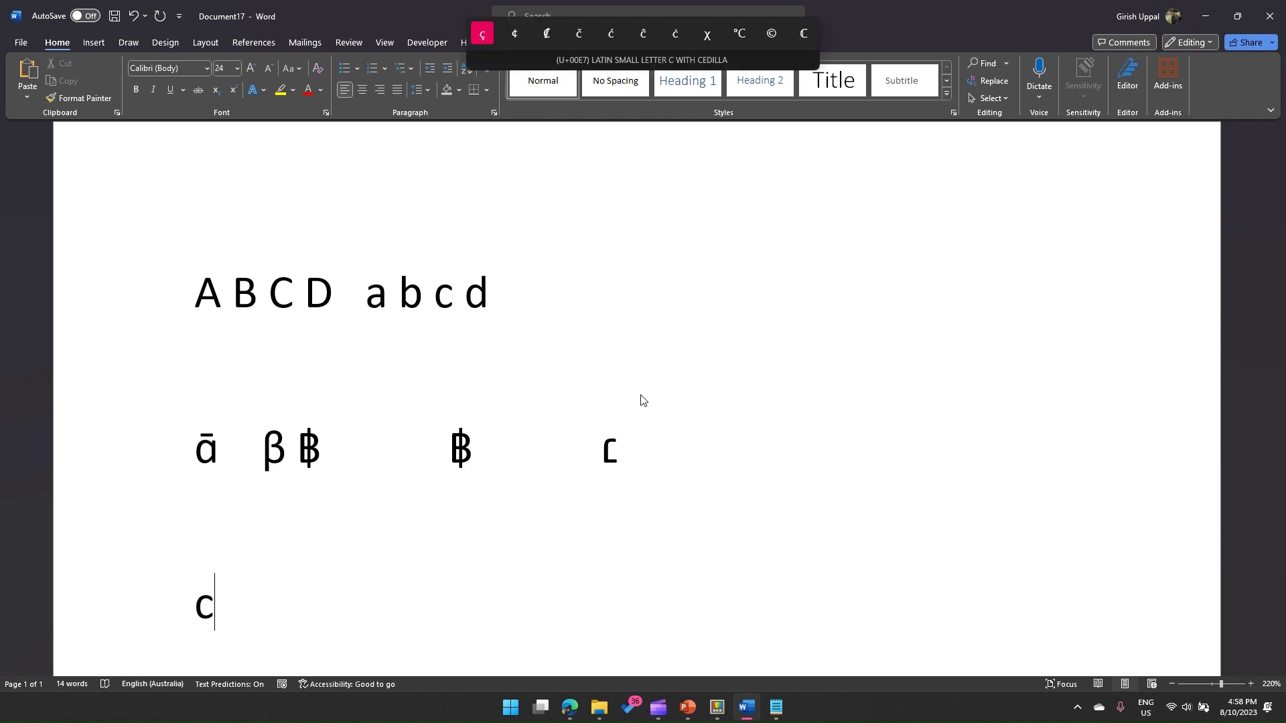
{"action": "key", "text": "space"}
{"action": "key", "text": "space"}
{"action": "key", "text": "space"}
{"action": "key", "text": "space"}
{"action": "key", "text": "space"}
{"action": "key", "text": "space"}
{"action": "key", "text": "space"}
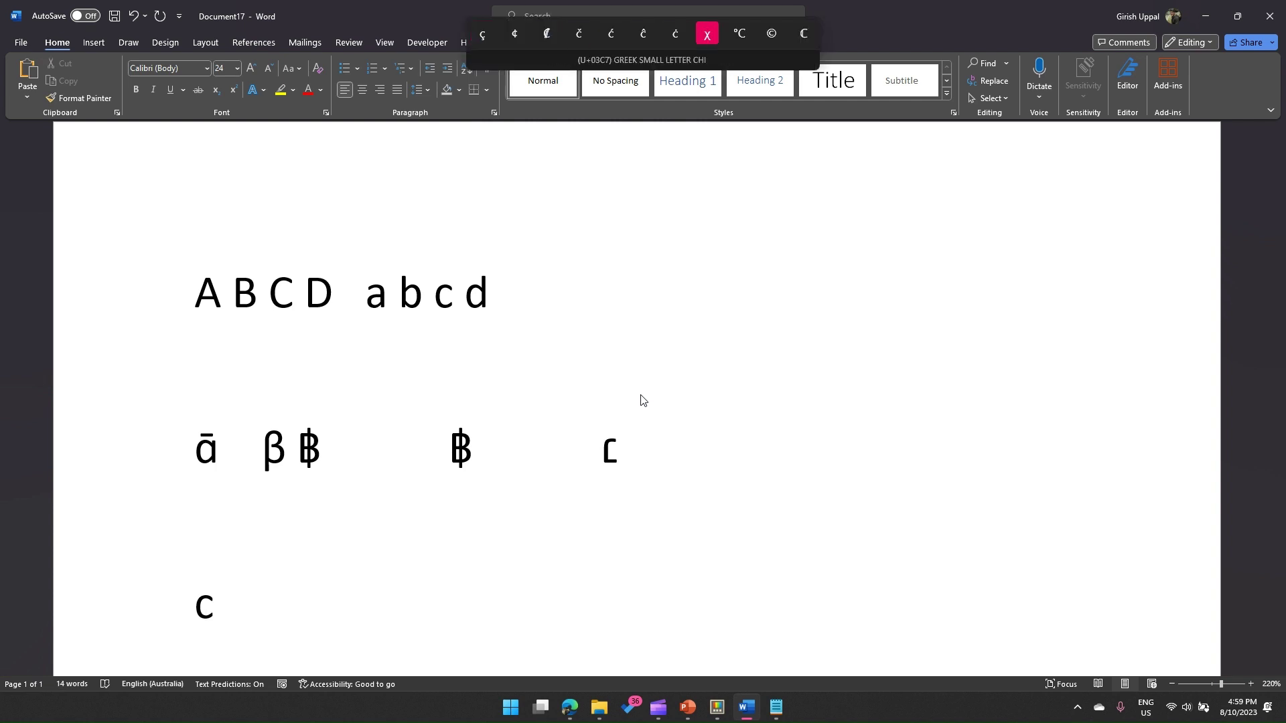
{"action": "key", "text": "space"}
{"action": "key", "text": "space"}
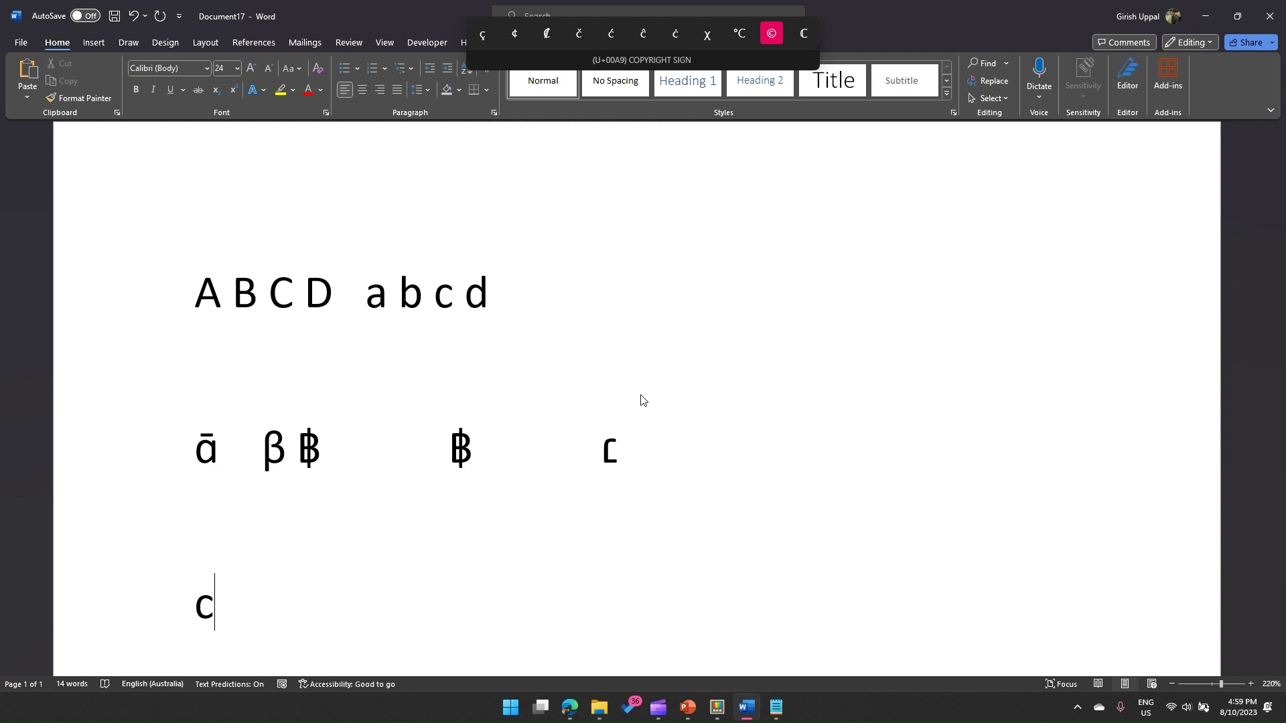
{"action": "key", "text": "c"}
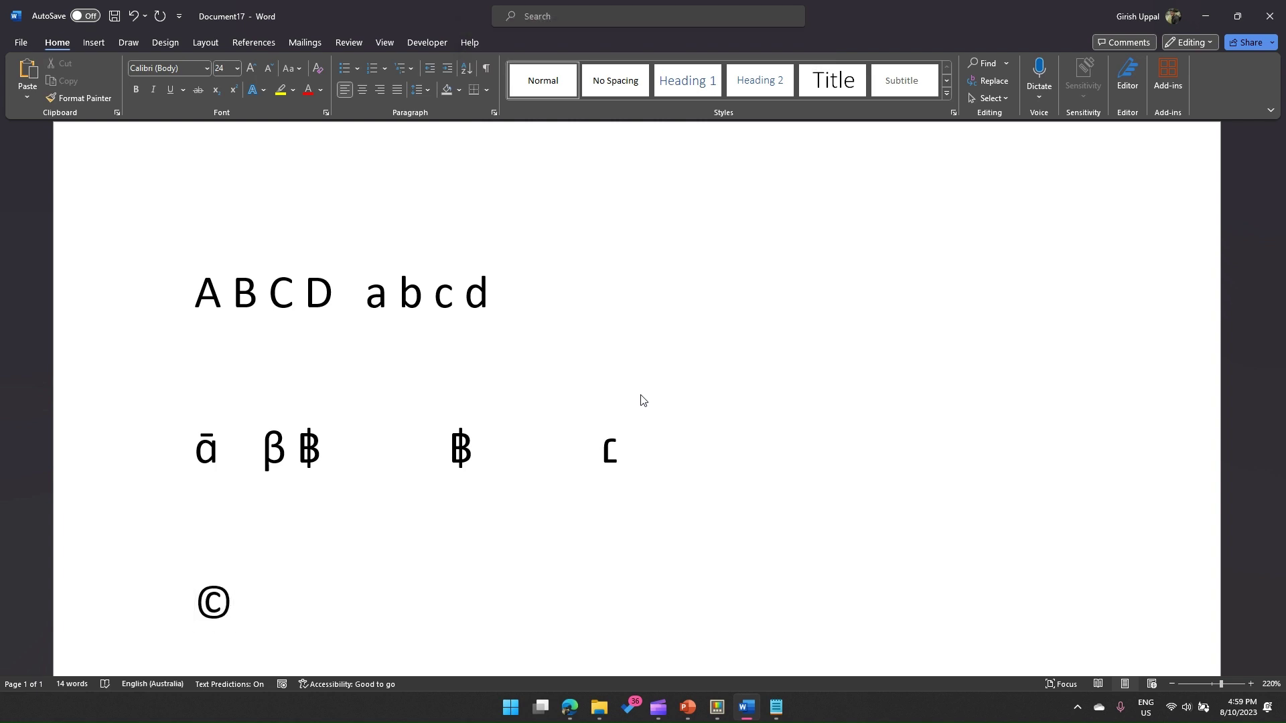
{"action": "type", "text": "e"}
{"action": "key", "text": "space"}
{"action": "key", "text": "space"}
Browse Quick Accent's character set list in PowerToys, leaving it unchanged
{"action": "left_click", "coordinate": [716, 707]}
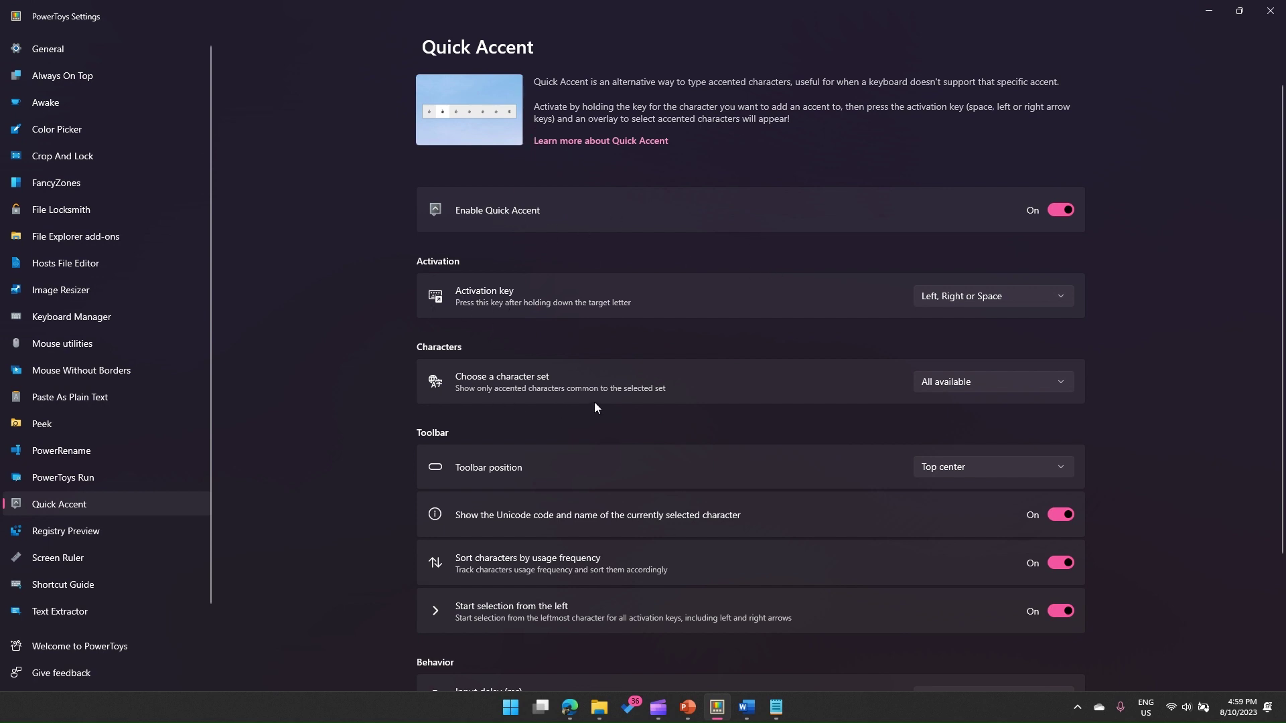
{"action": "left_click", "coordinate": [956, 381]}
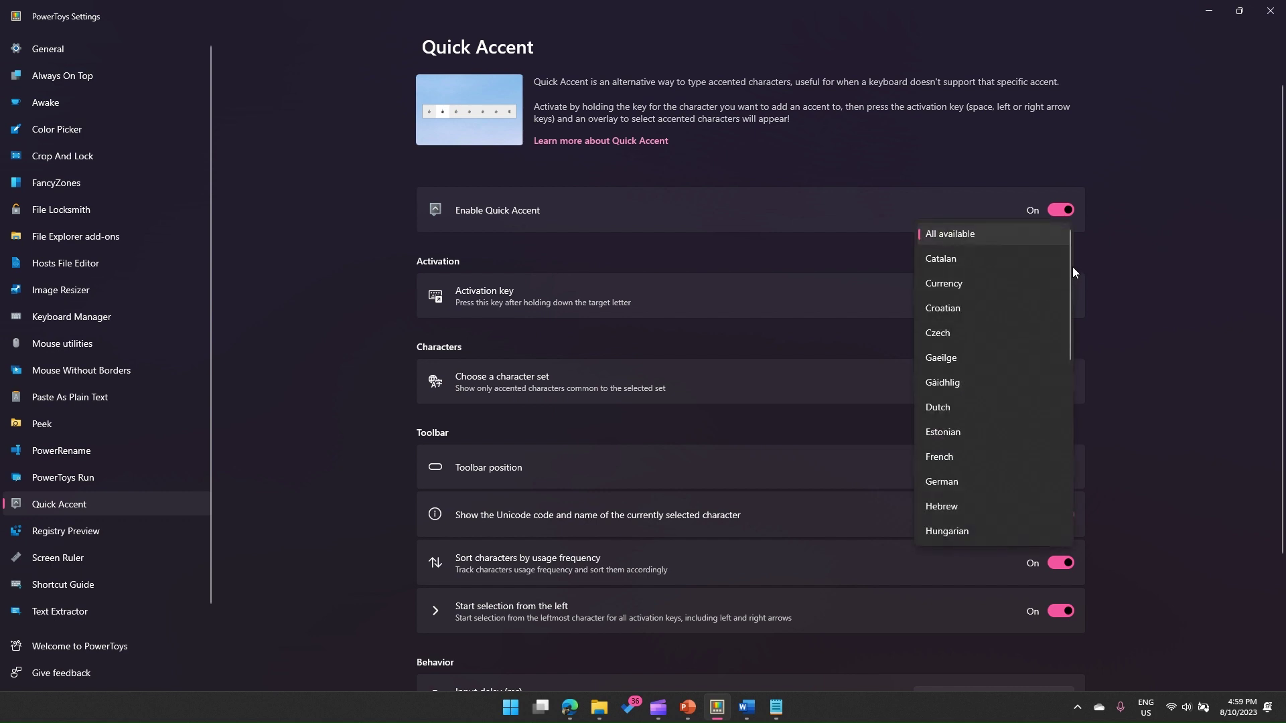
{"action": "scroll", "coordinate": [1069, 267], "scroll_direction": "down", "scroll_amount": 1}
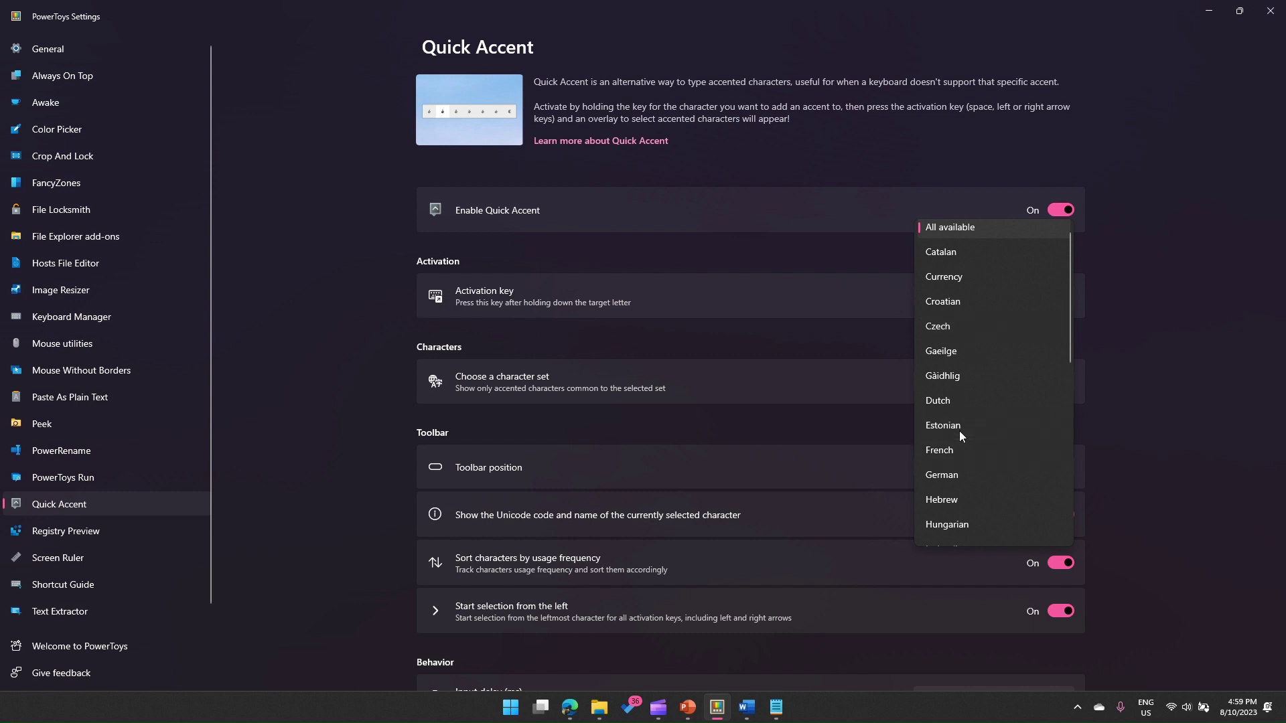
{"action": "left_click_drag", "start_coordinate": [1068, 353], "coordinate": [1077, 537]}
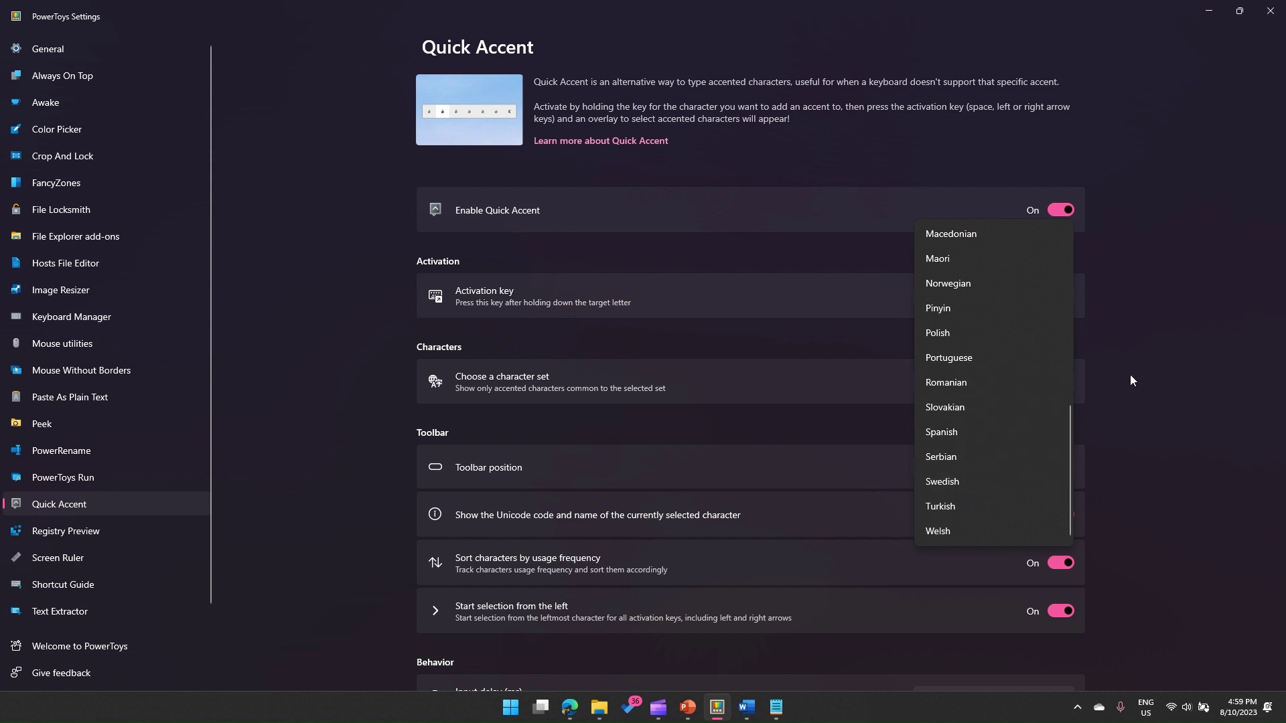
{"action": "left_click", "coordinate": [1155, 291]}
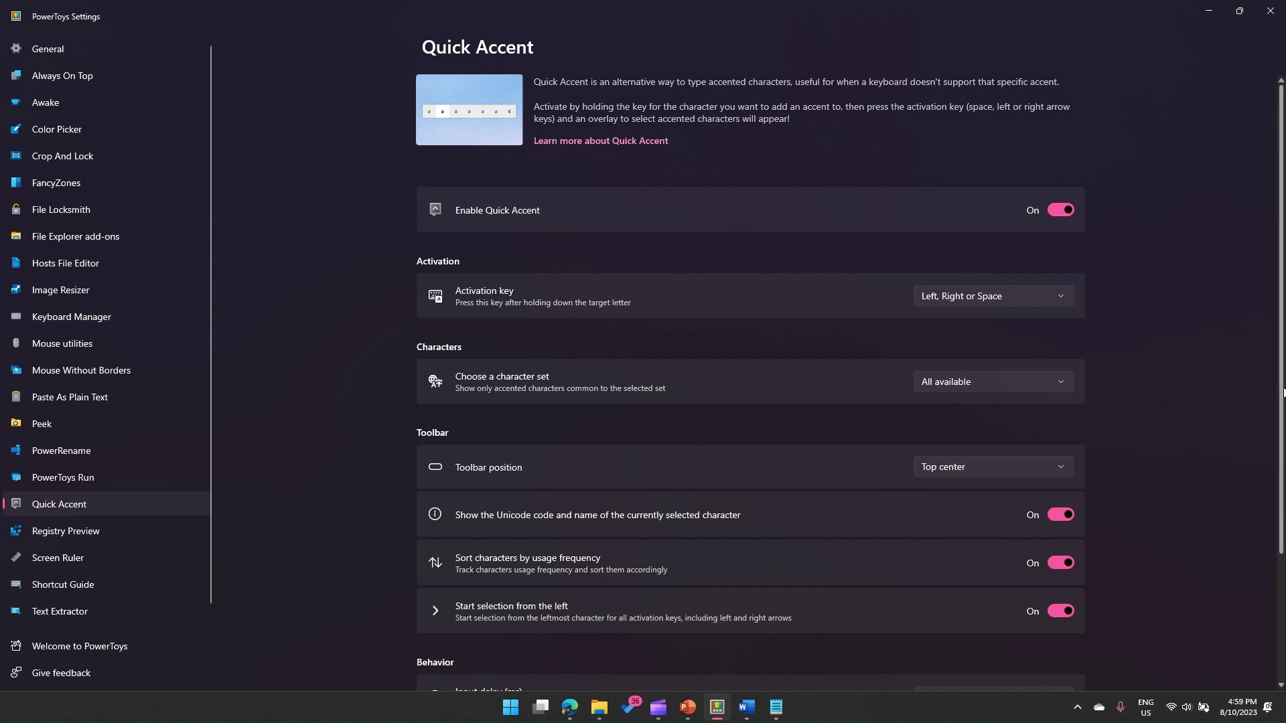
Set the Quick Accent toolbar position to Bottom center, then return to Word's empty line
{"action": "left_click_drag", "start_coordinate": [1280, 402], "coordinate": [1279, 406]}
{"action": "scroll", "coordinate": [1279, 407], "scroll_direction": "down", "scroll_amount": 2}
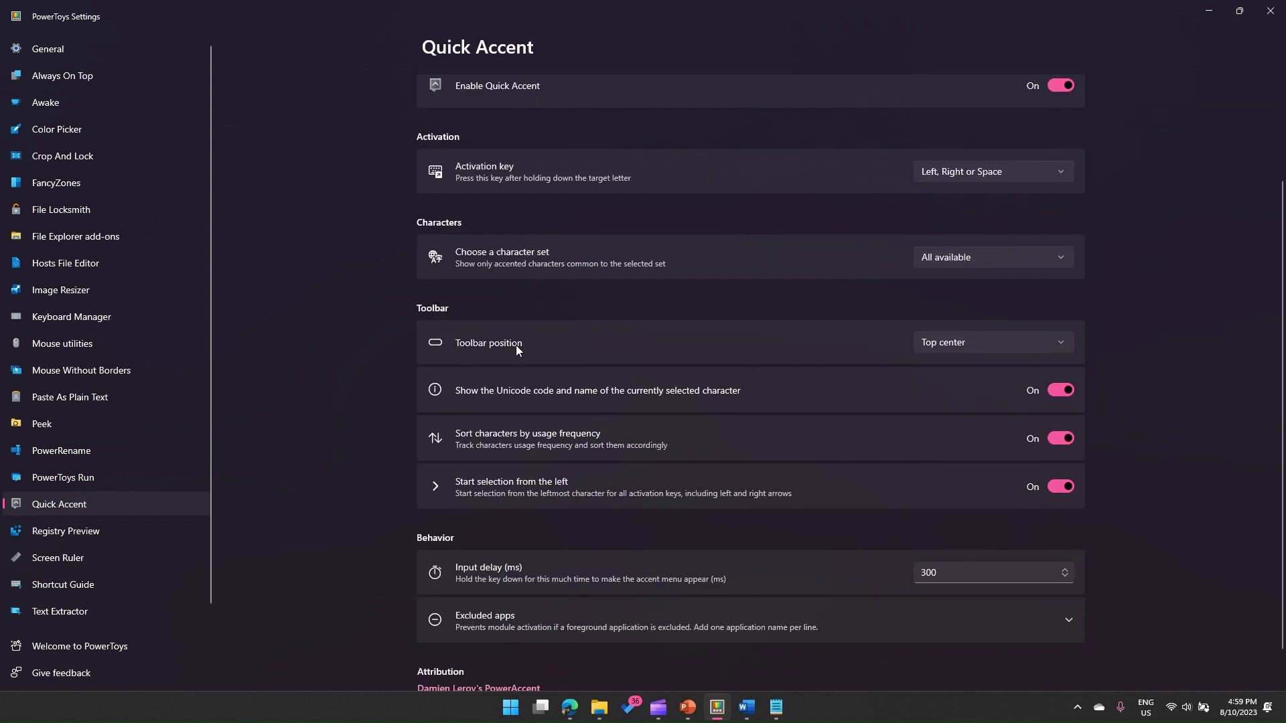
{"action": "left_click", "coordinate": [968, 344]}
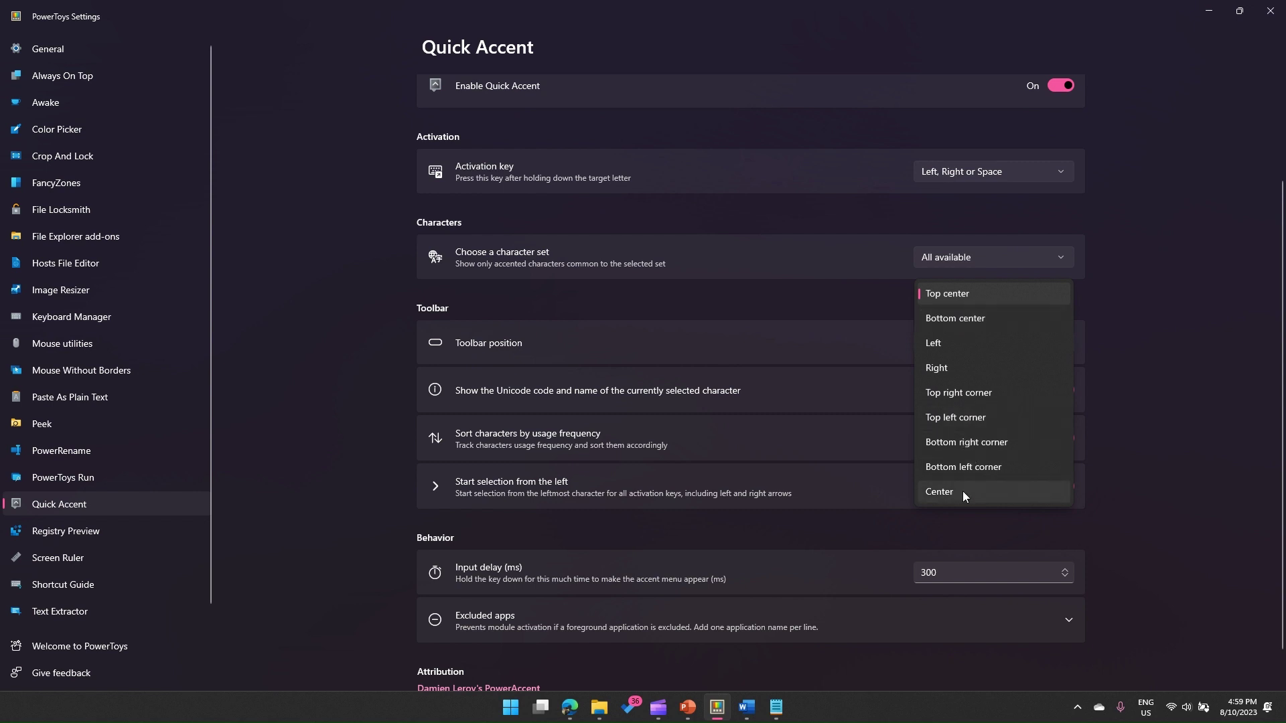
{"action": "left_click", "coordinate": [959, 318]}
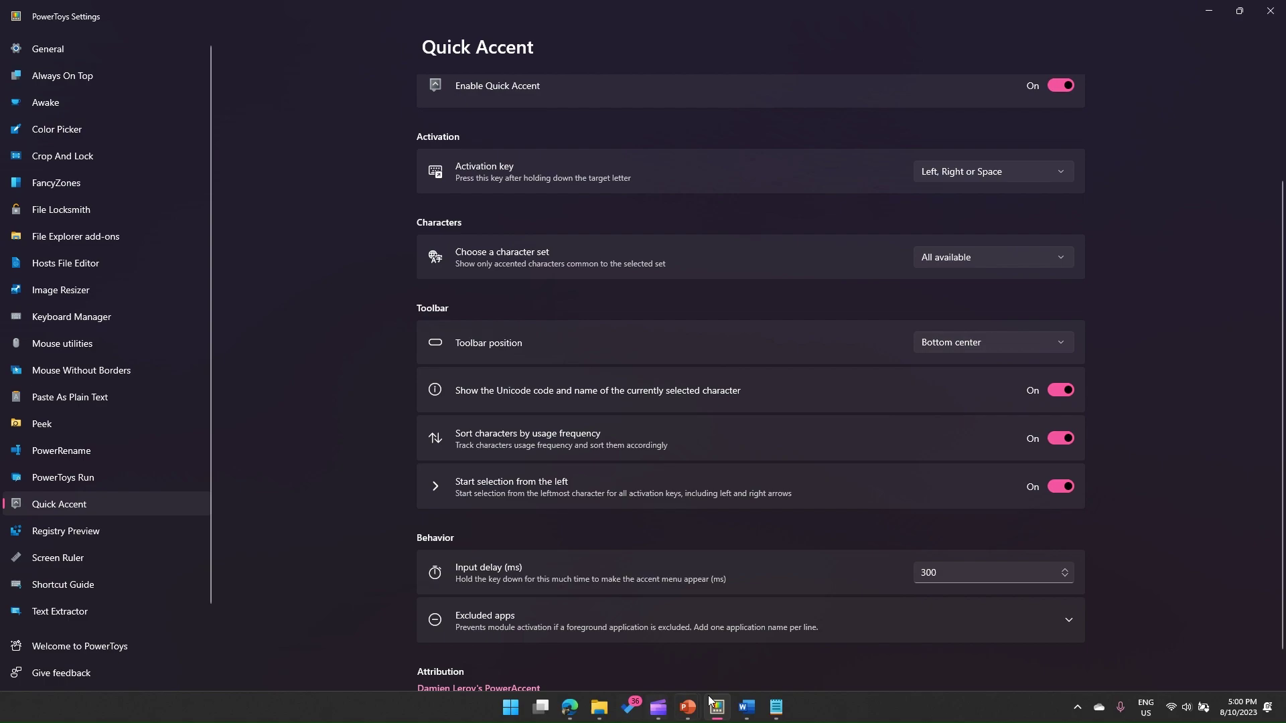
{"action": "left_click", "coordinate": [752, 711]}
{"action": "left_click", "coordinate": [743, 378]}
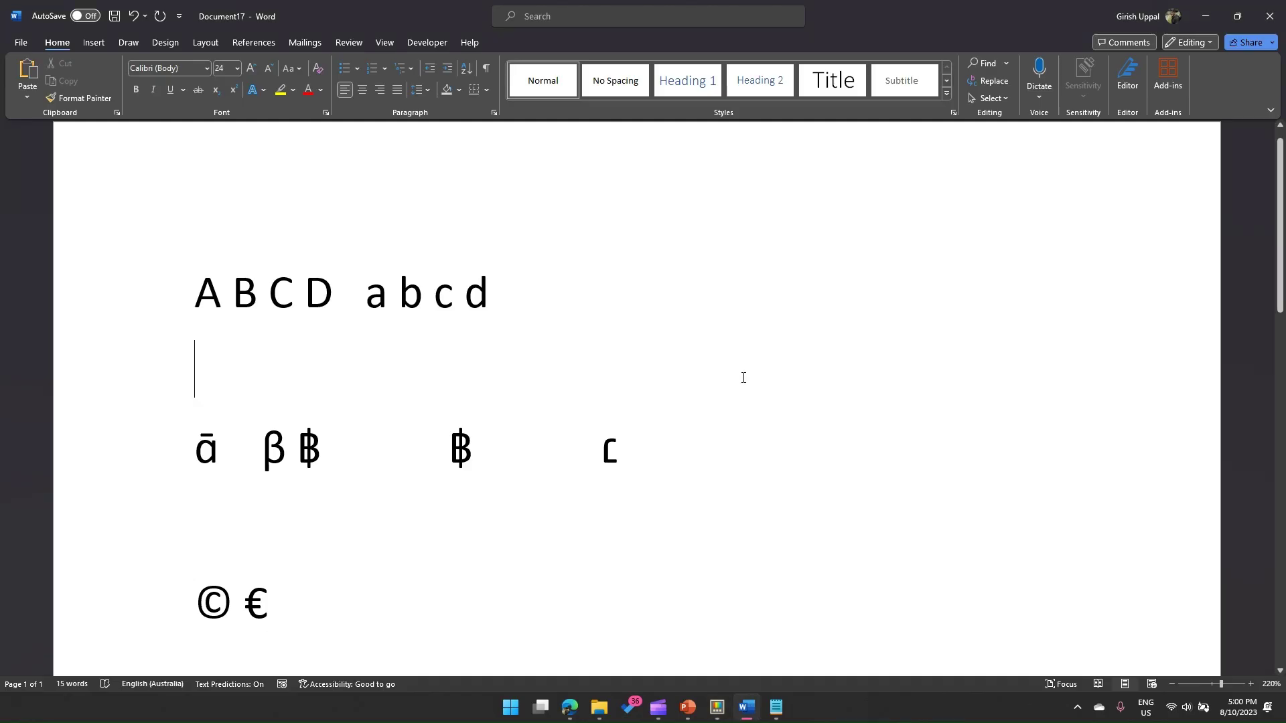
Cycle the g variants past ǧ to insert ġ on the empty line
{"action": "type", "text": "g"}
{"action": "key", "text": "Right"}
{"action": "key", "text": "Right"}
{"action": "key", "text": "Right"}
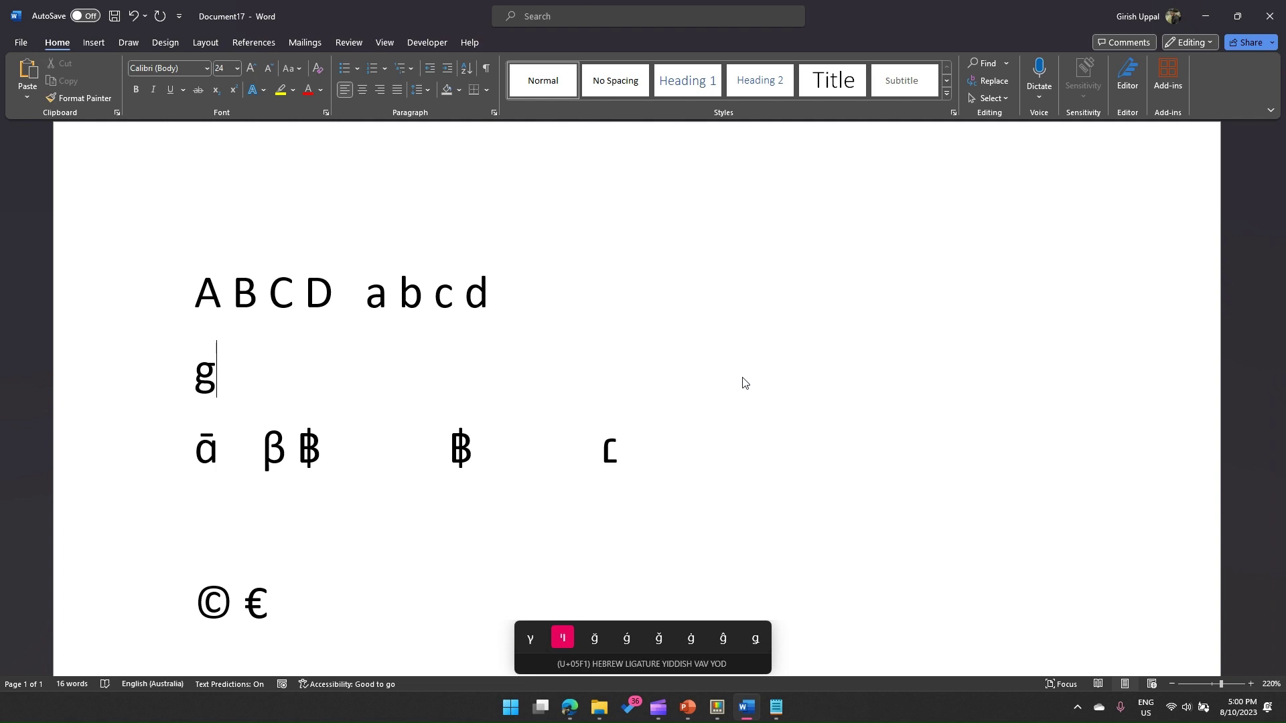
{"action": "key", "text": "Right"}
{"action": "key", "text": "Right"}
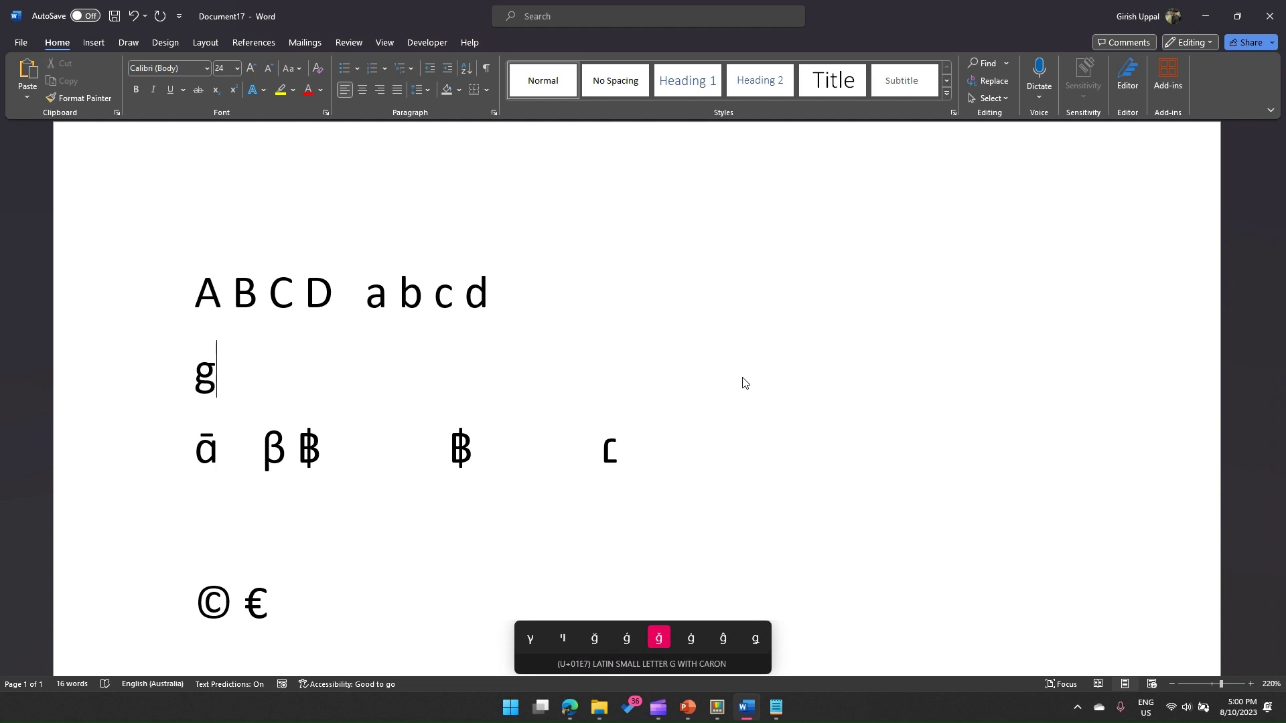
{"action": "key", "text": "Right"}
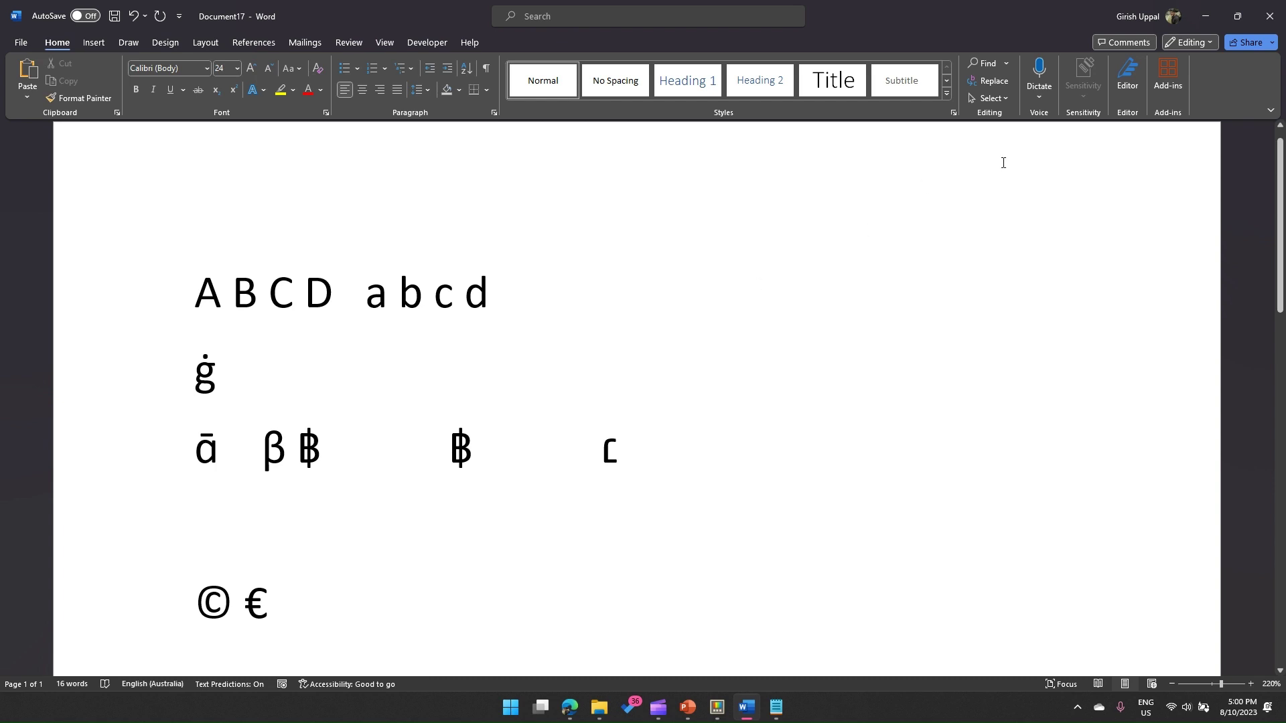
{"action": "left_click", "coordinate": [717, 706]}
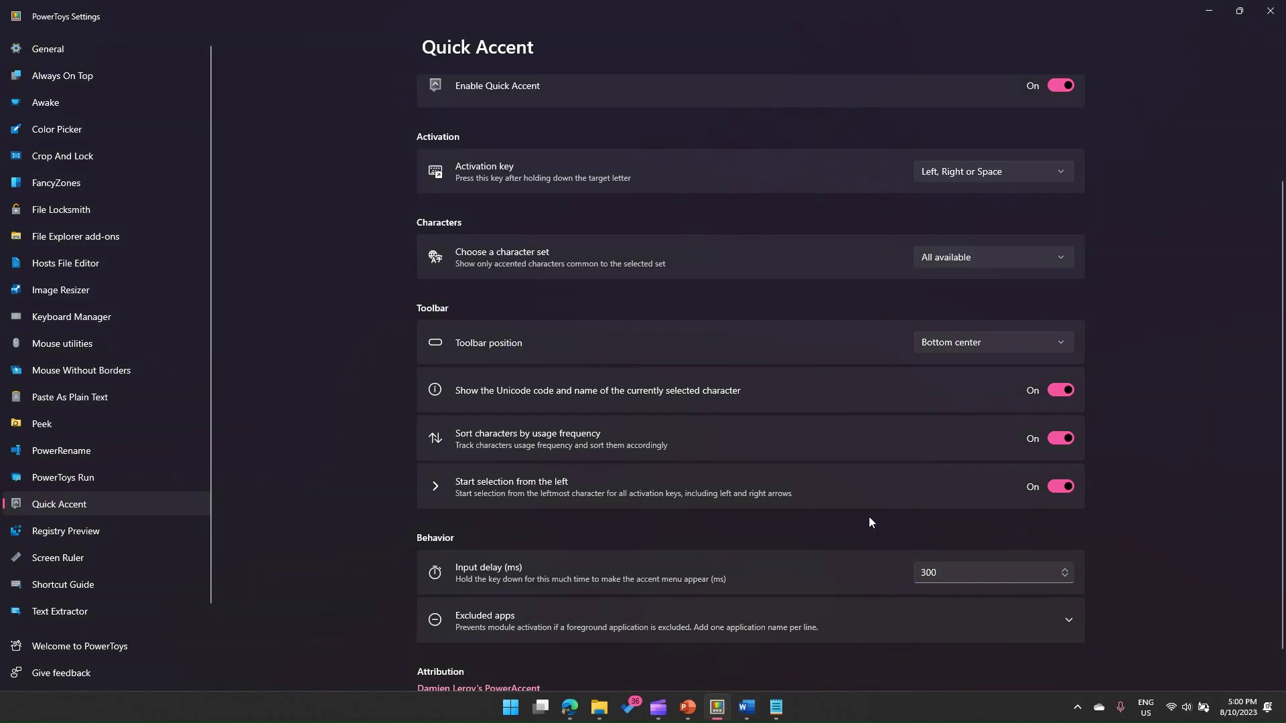
Leave Input delay at 300, expand Excluded apps, and click into its empty app box
{"action": "left_click", "coordinate": [951, 571]}
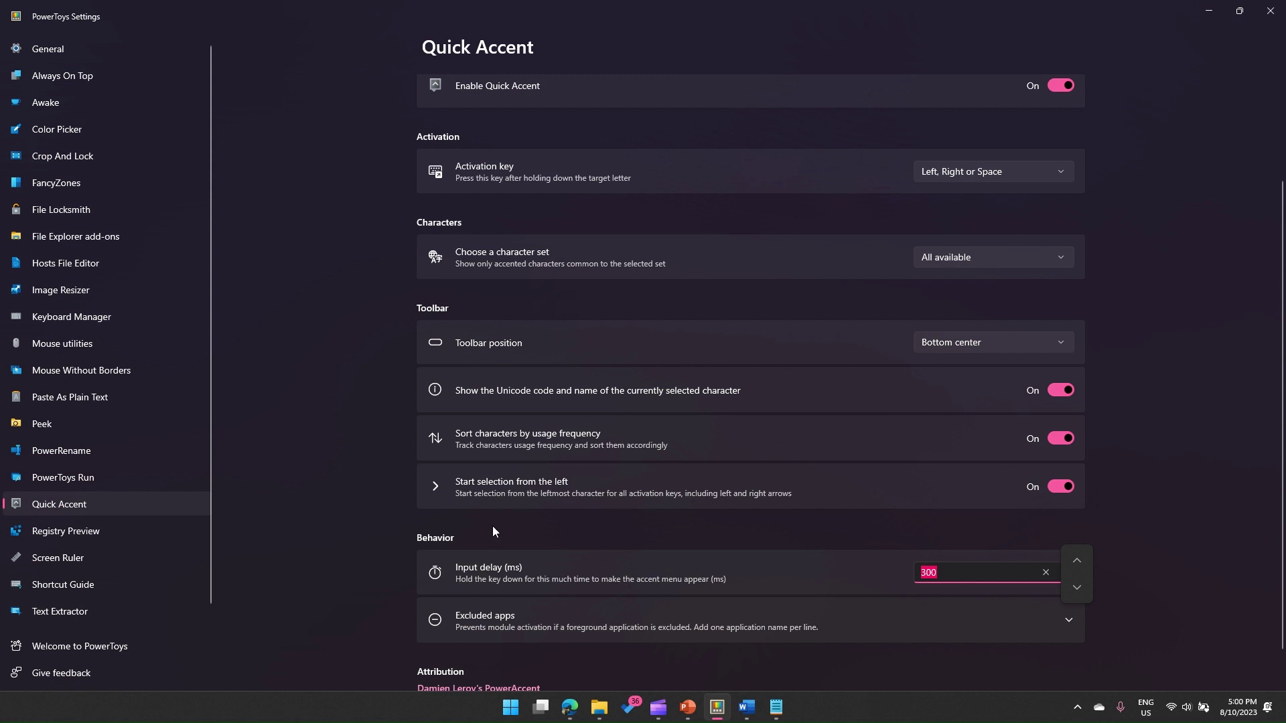
{"action": "left_click", "coordinate": [440, 500]}
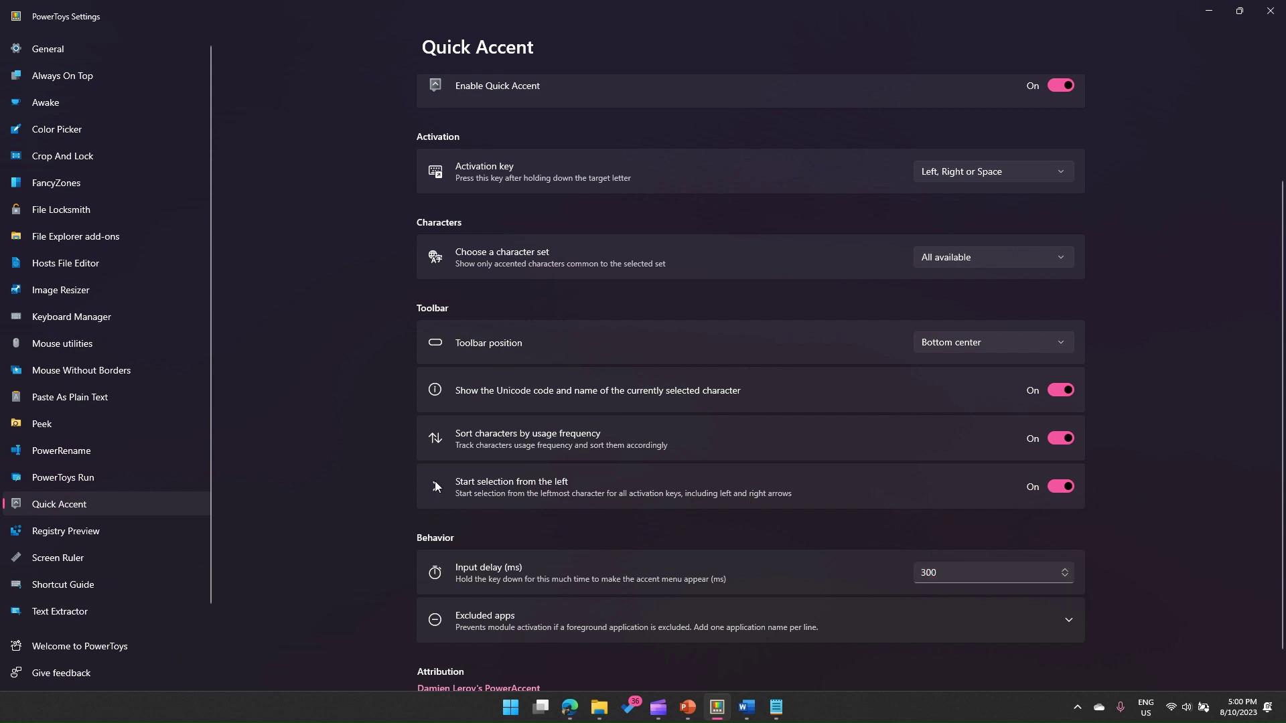
{"action": "scroll", "coordinate": [1034, 577], "scroll_direction": "down", "scroll_amount": 1}
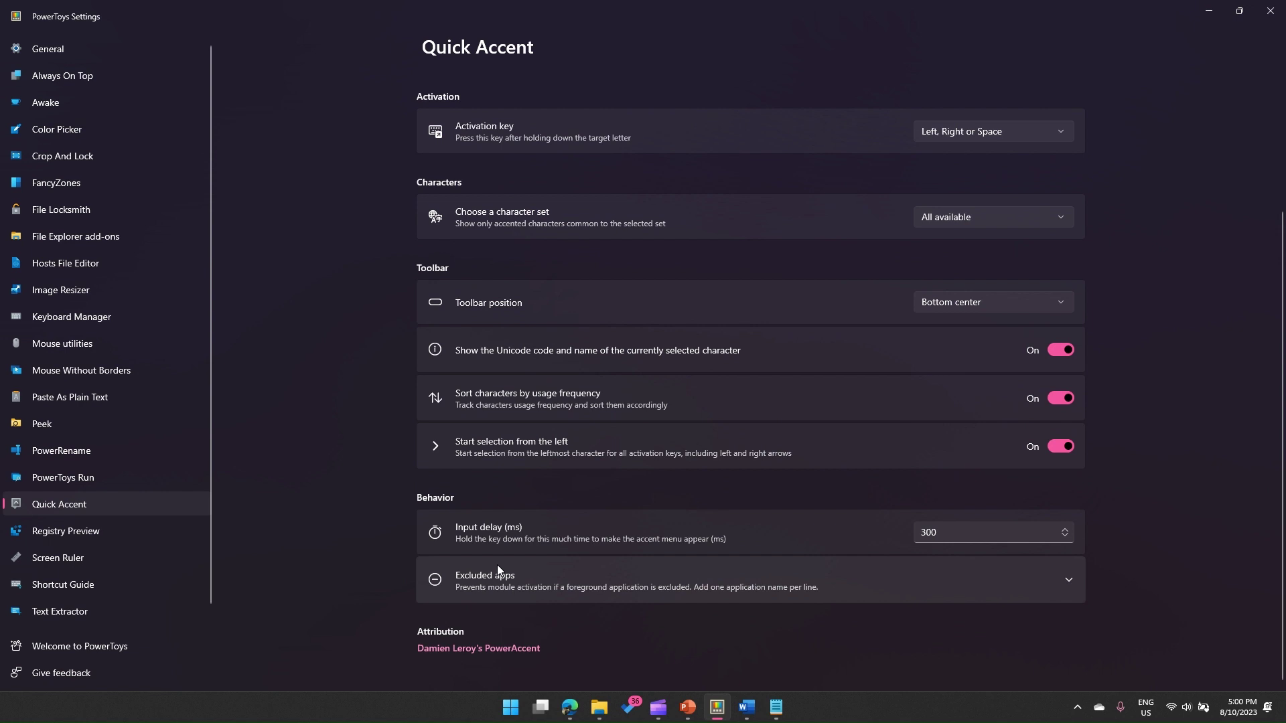
{"action": "left_click", "coordinate": [1071, 577]}
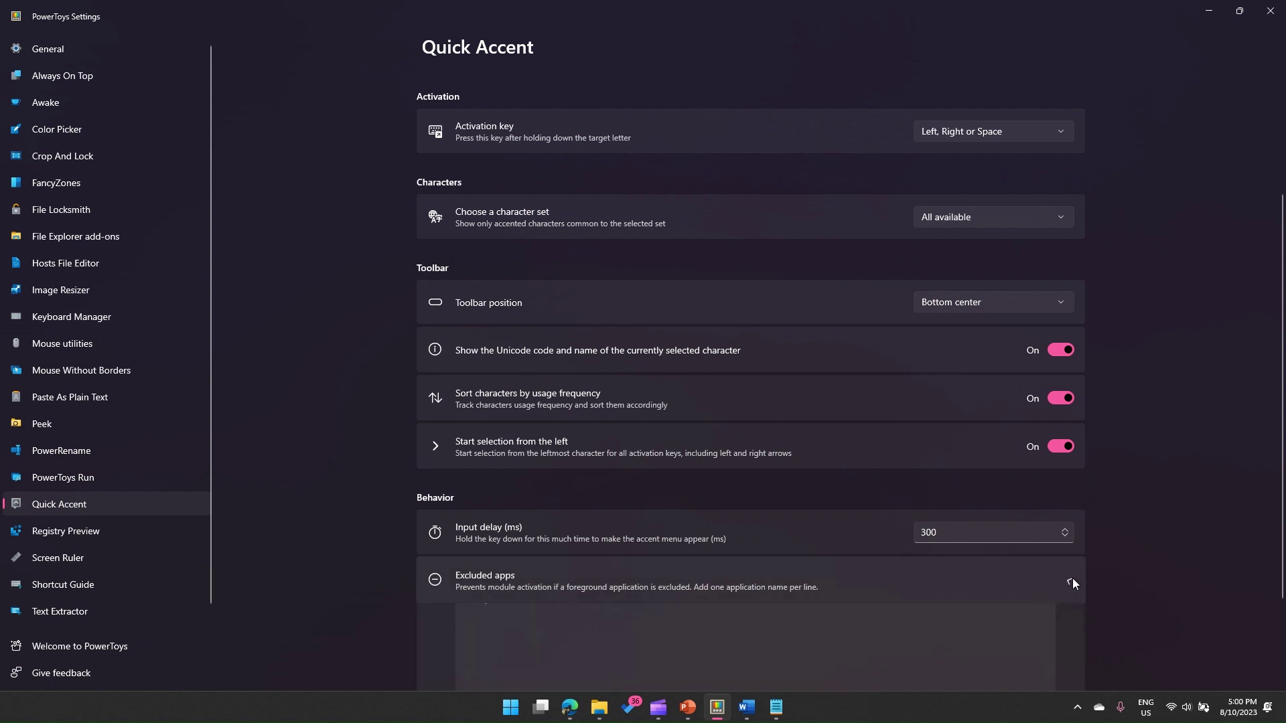
{"action": "scroll", "coordinate": [563, 627], "scroll_direction": "down", "scroll_amount": 2}
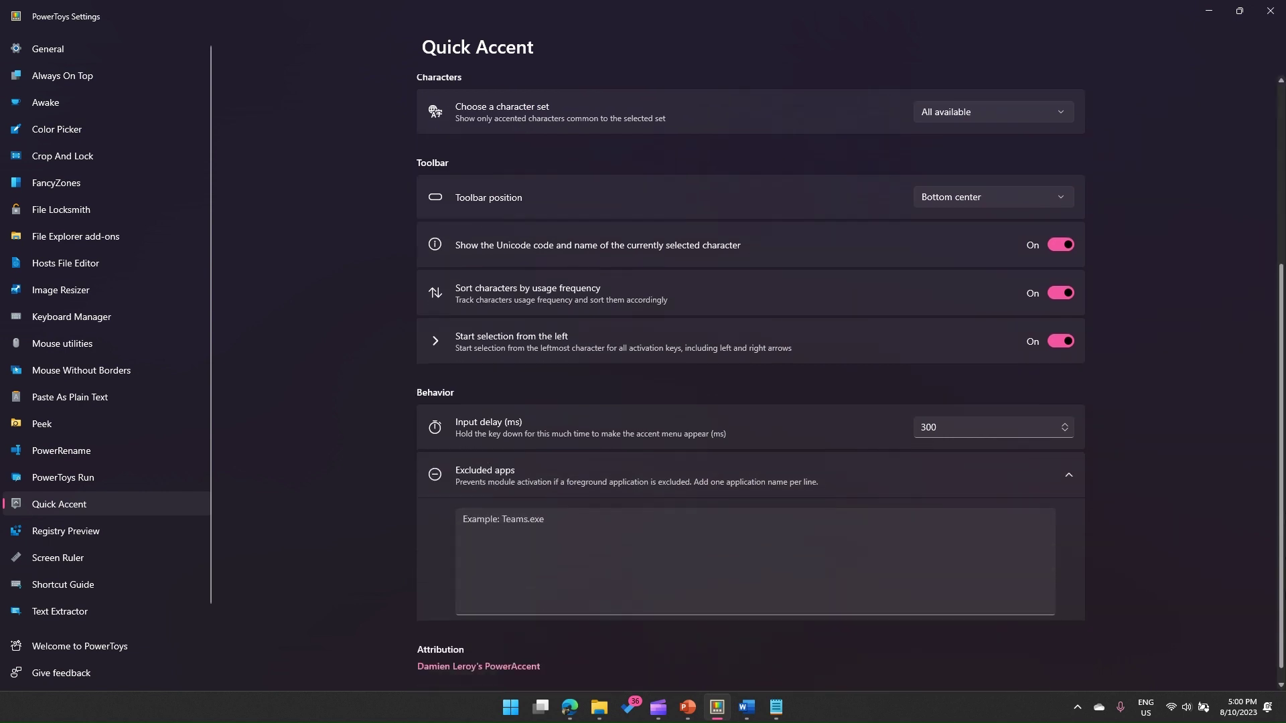
{"action": "left_click", "coordinate": [618, 541]}
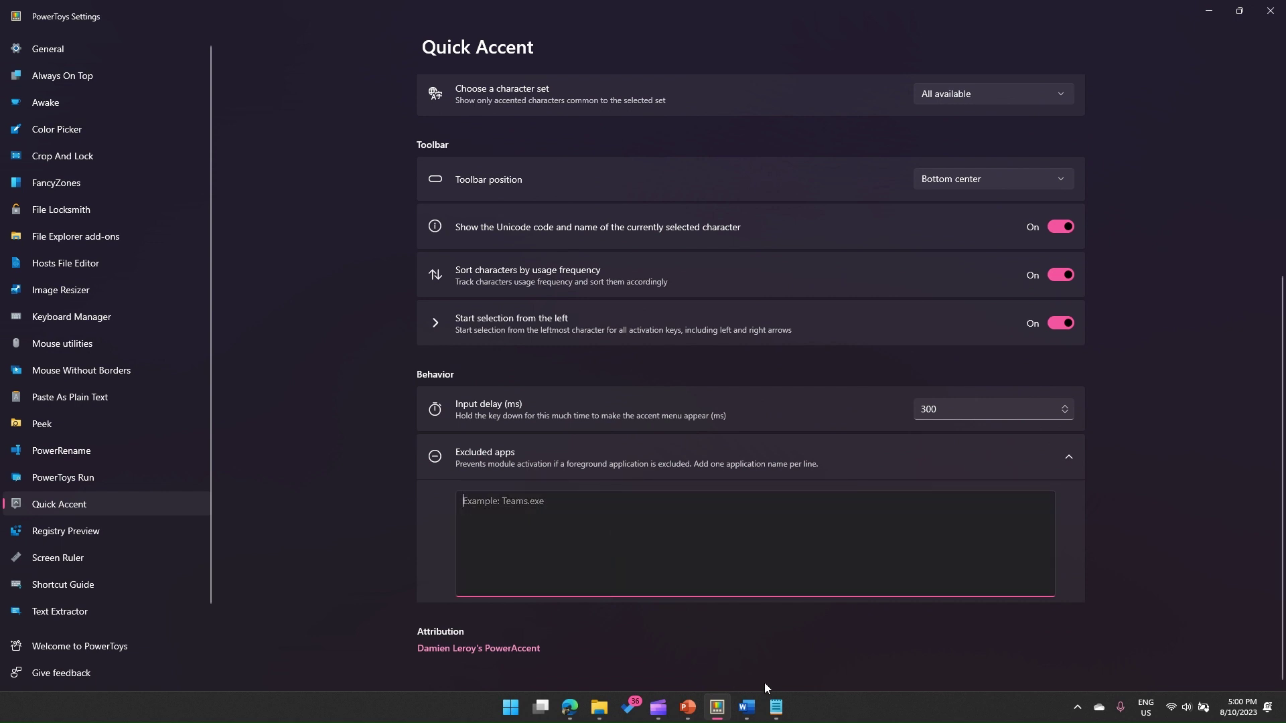
In a zoomed-in Notepad tab, insert â via Quick Accent and start a new line
{"action": "left_click", "coordinate": [777, 710]}
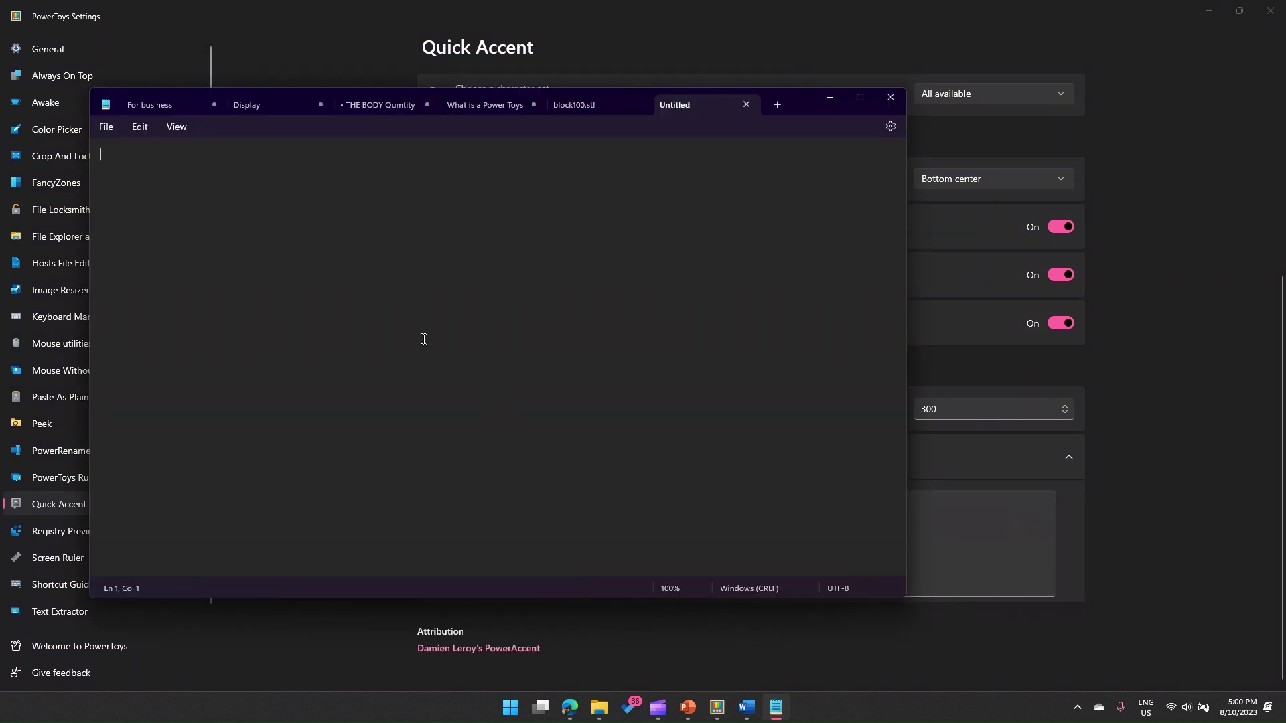
{"action": "key", "text": "ctrl+plus"}
{"action": "key", "text": "ctrl+plus"}
{"action": "key", "text": "ctrl+plus"}
{"action": "key", "text": "ctrl+plus"}
{"action": "key", "text": "ctrl+plus"}
{"action": "key", "text": "ctrl+plus"}
{"action": "key", "text": "ctrl+plus"}
{"action": "key", "text": "ctrl+plus"}
{"action": "key", "text": "ctrl+plus"}
{"action": "key", "text": "ctrl+plus"}
{"action": "key", "text": "ctrl+plus"}
{"action": "type", "text": "a"}
{"action": "key", "text": "Right"}
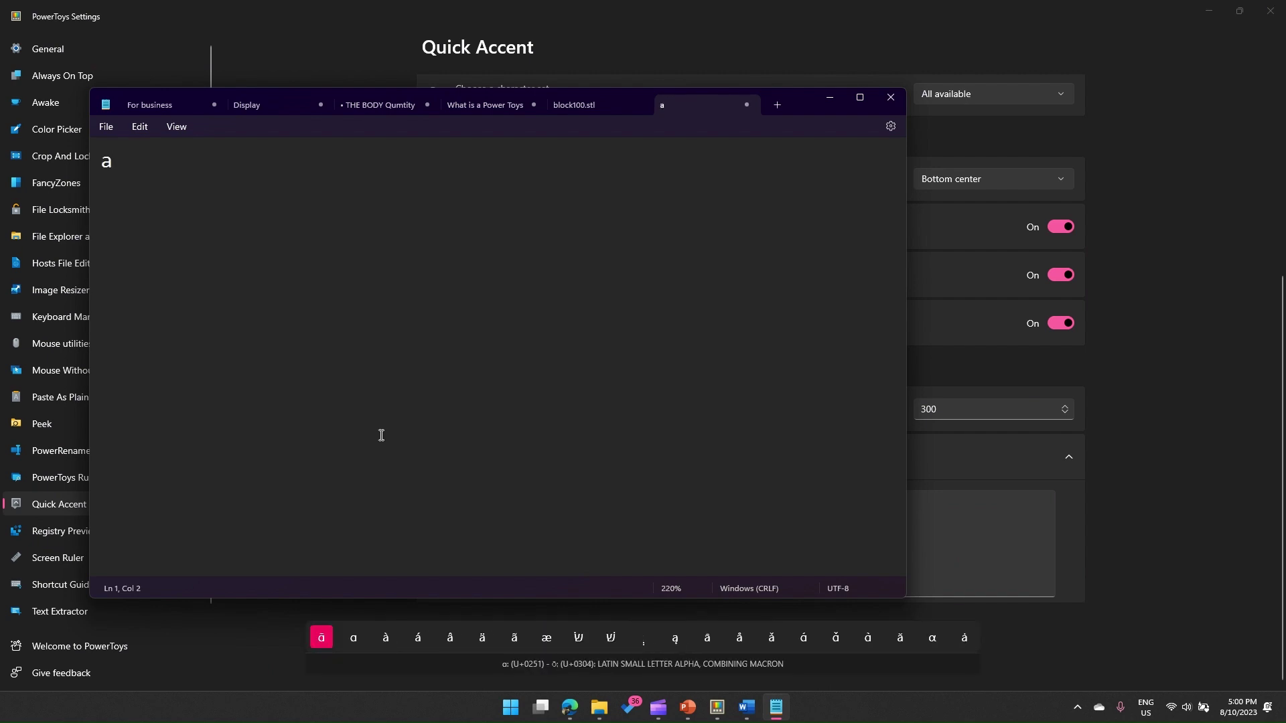
{"action": "key", "text": "Right"}
{"action": "key", "text": "Right"}
{"action": "key", "text": "Right"}
{"action": "key", "text": "Right"}
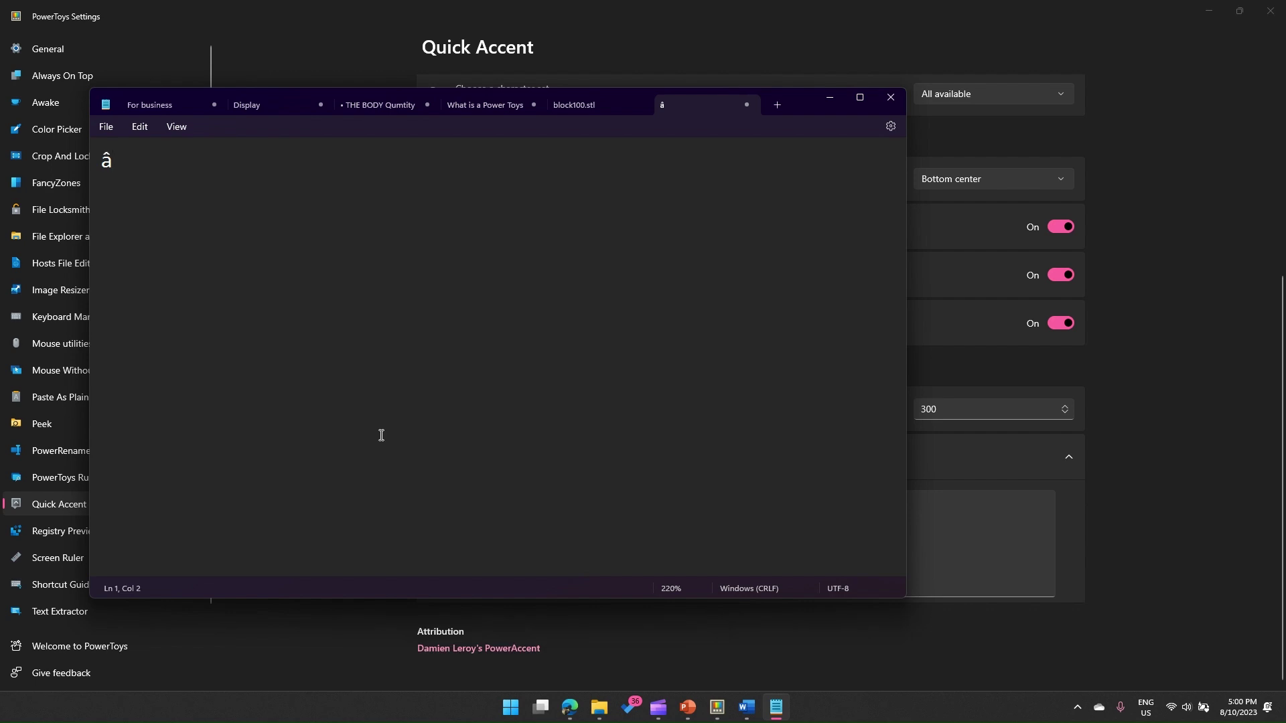
{"action": "key", "text": "Return"}
{"action": "key", "text": "Return"}
Add notepad.exe to Quick Accent's Excluded apps list
{"action": "left_click", "coordinate": [985, 550]}
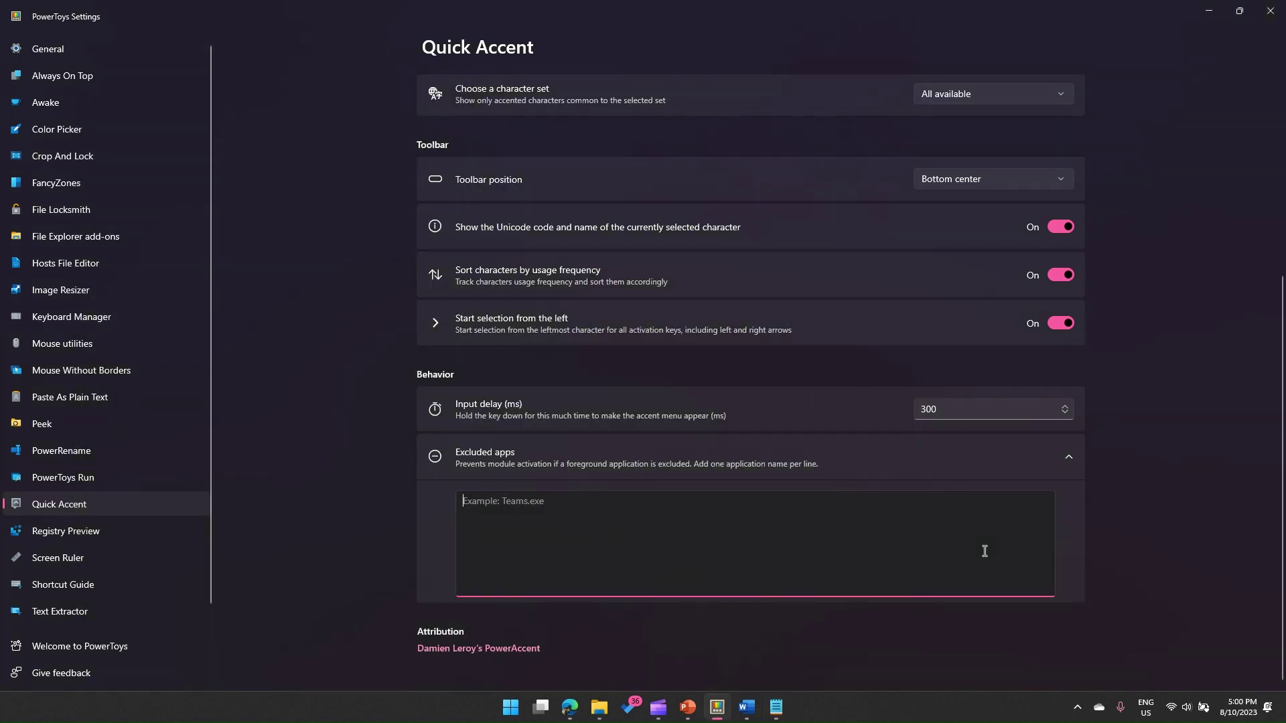
{"action": "type", "text": "notepad.exe"}
{"action": "left_click", "coordinate": [1203, 512]}
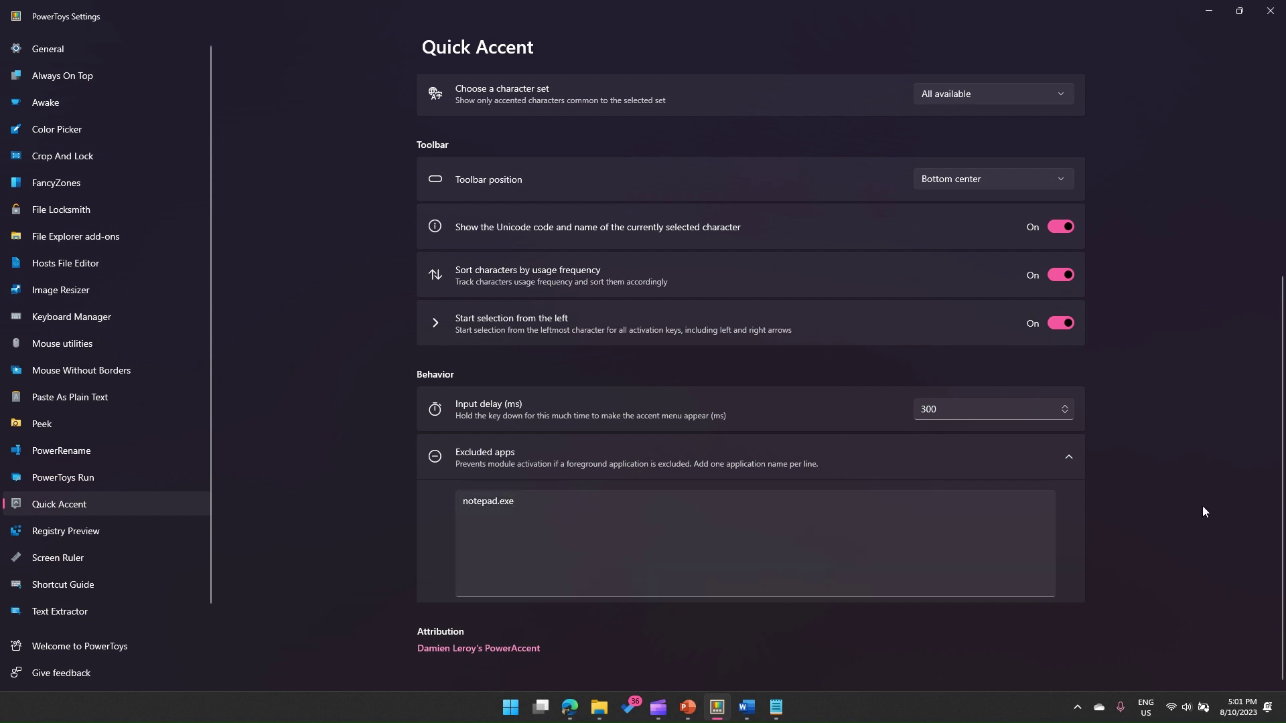
Type three plain a's on Notepad line 3, then delete notepad.exe from Quick Accent's excluded apps
{"action": "left_click", "coordinate": [1209, 10]}
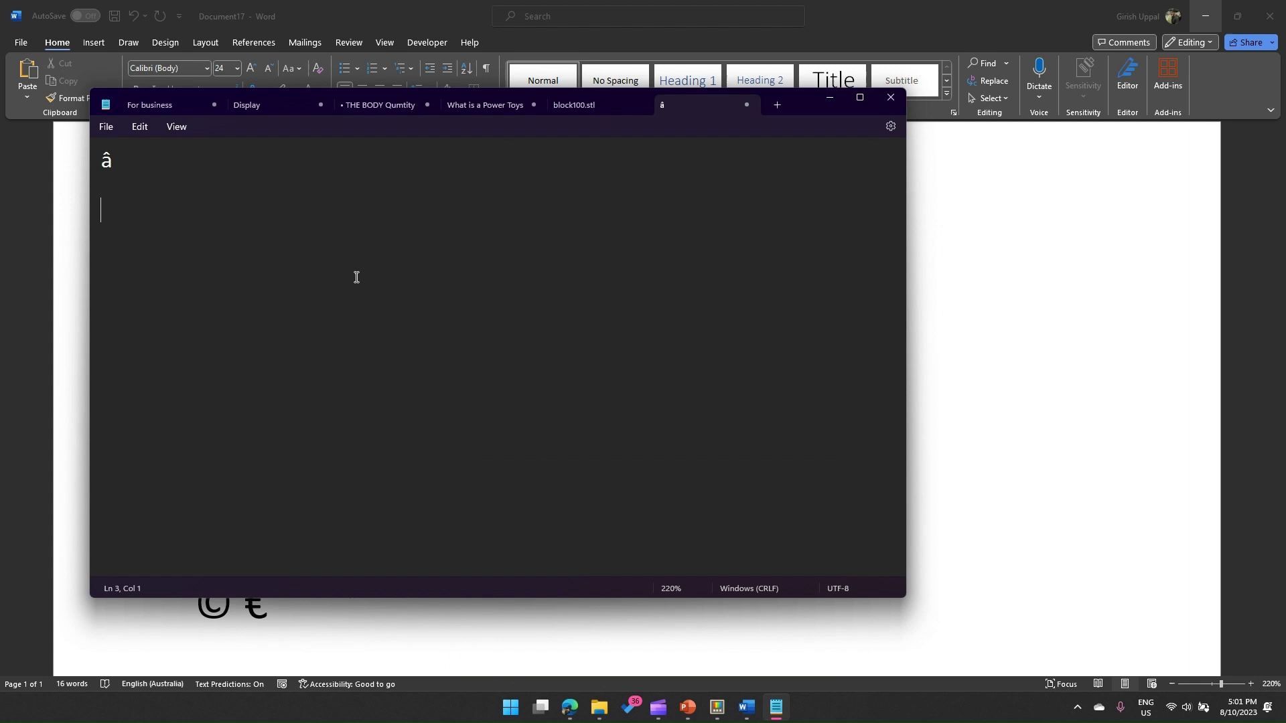
{"action": "type", "text": "a  a   a"}
{"action": "left_click", "coordinate": [717, 708]}
{"action": "left_click", "coordinate": [559, 531]}
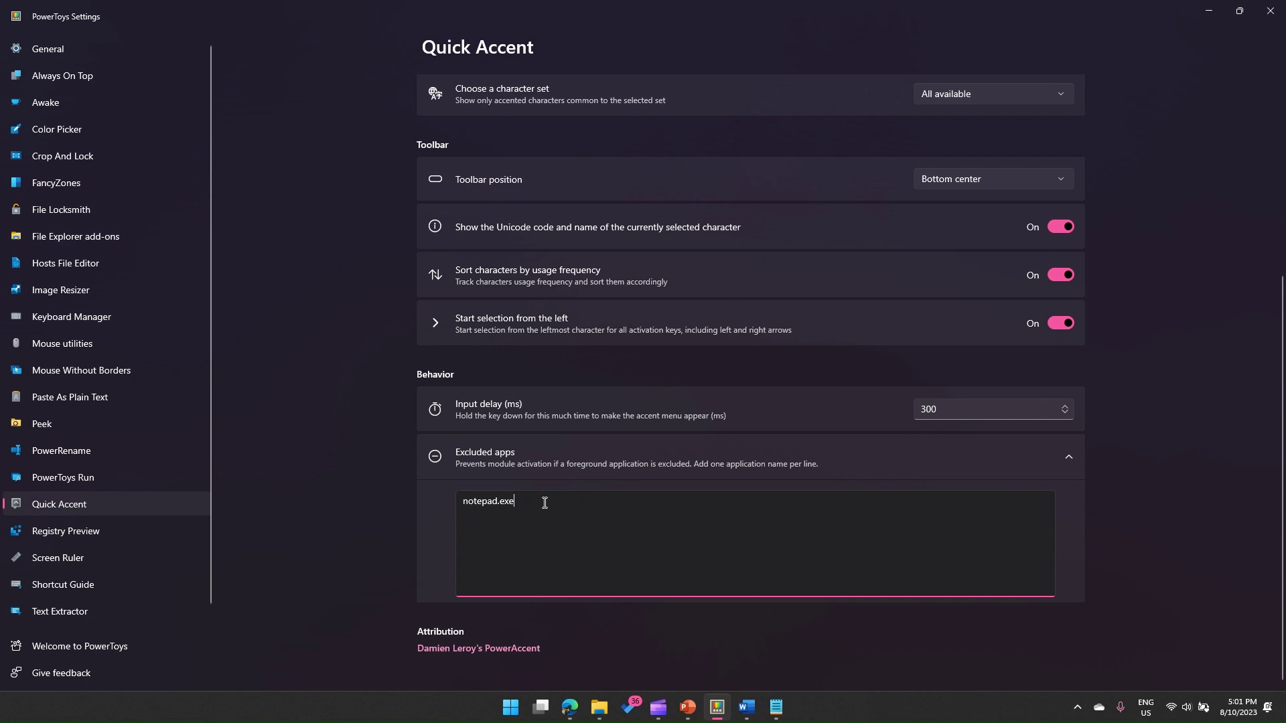
{"action": "left_click_drag", "start_coordinate": [522, 505], "coordinate": [452, 505]}
{"action": "key", "text": "BackSpace"}
Add two Hebrew shin-with-shin-dot letters (שׁשׁ) after the plain a's using the Quick Accent bar
{"action": "left_click", "coordinate": [1209, 10]}
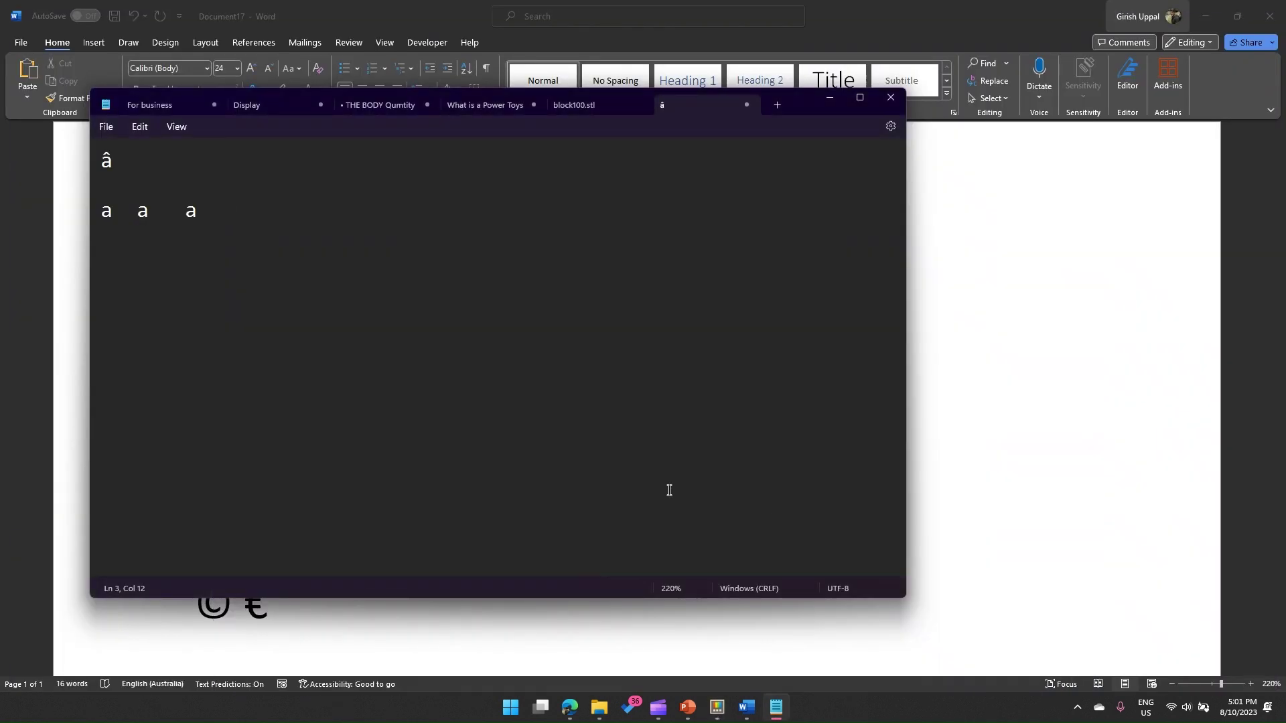
{"action": "type", "text": "a"}
{"action": "key", "text": "space"}
{"action": "key", "text": "space"}
{"action": "key", "text": "space"}
{"action": "key", "text": "space"}
{"action": "key", "text": "space"}
{"action": "key", "text": "space"}
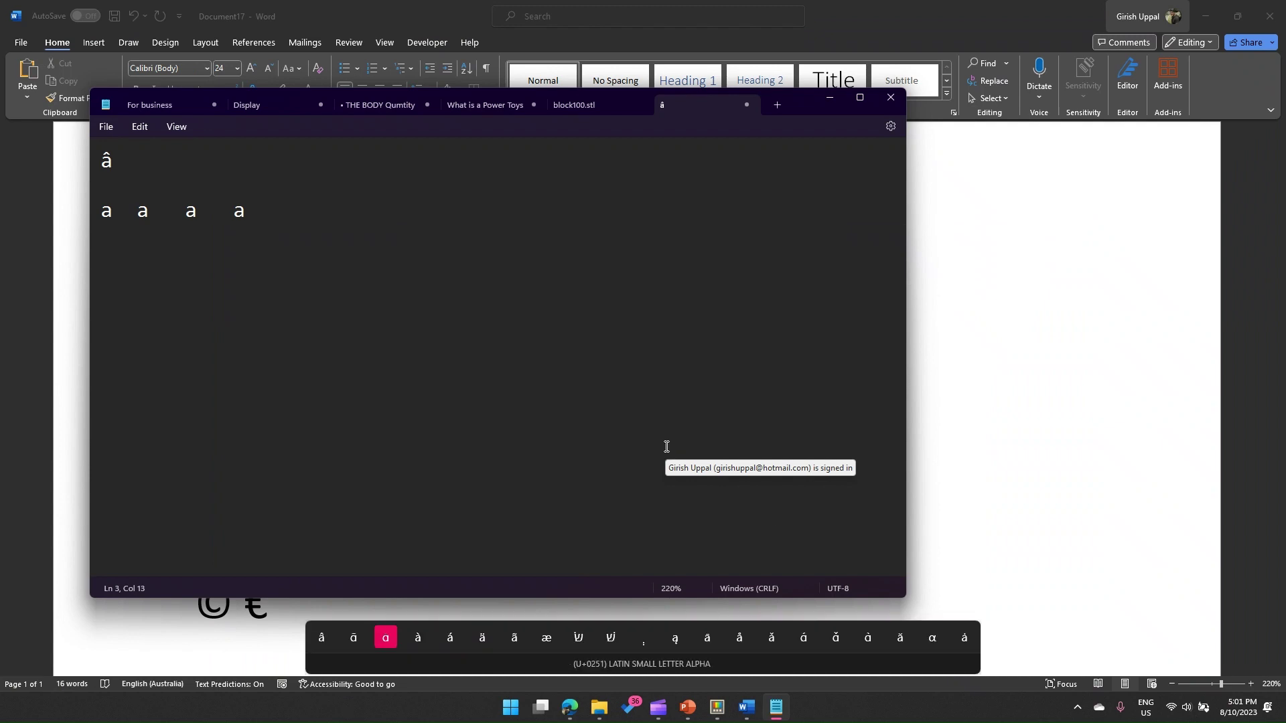
{"action": "key", "text": "space"}
{"action": "key", "text": "space"}
{"action": "key", "text": "space"}
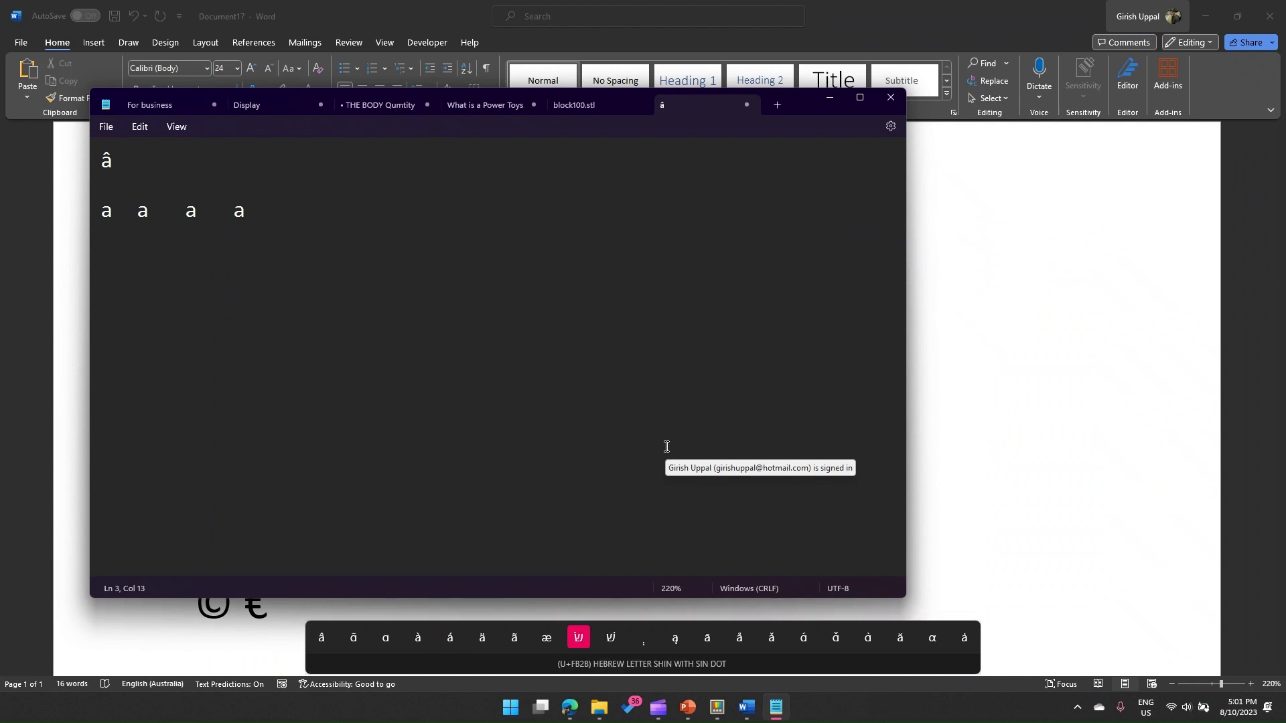
{"action": "key", "text": "space"}
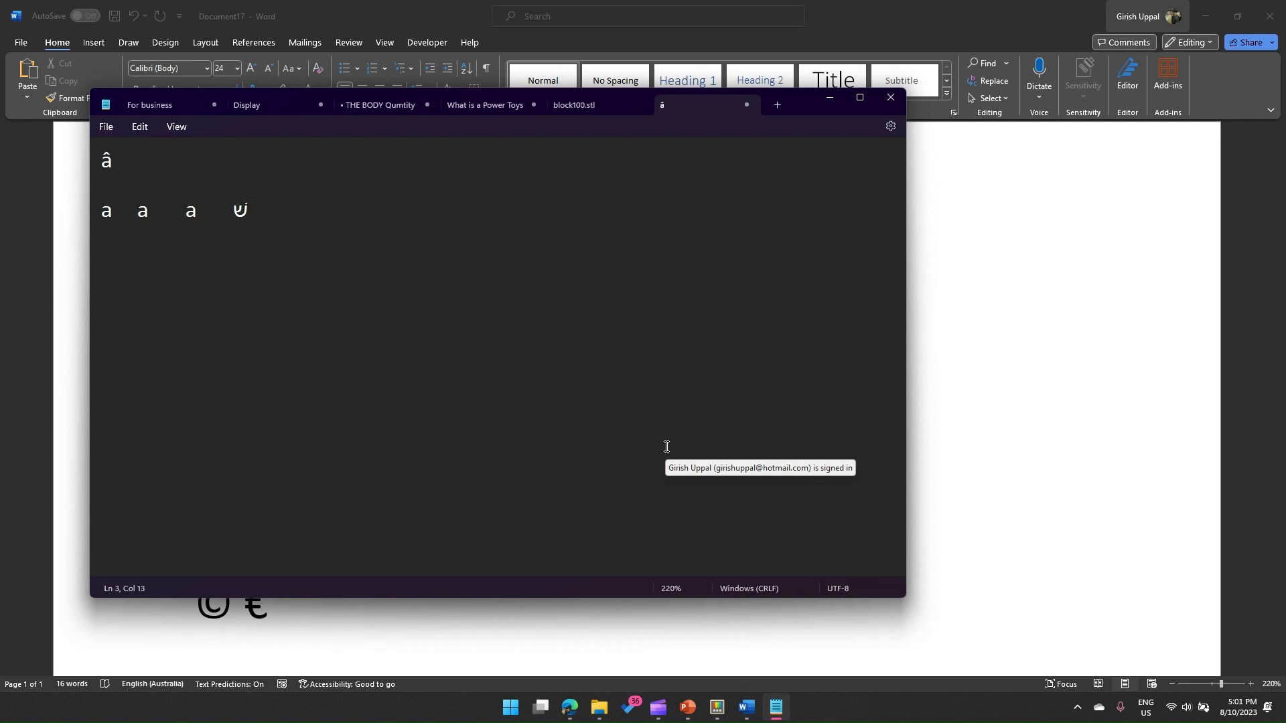
{"action": "type", "text": "a"}
{"action": "key", "text": "space"}
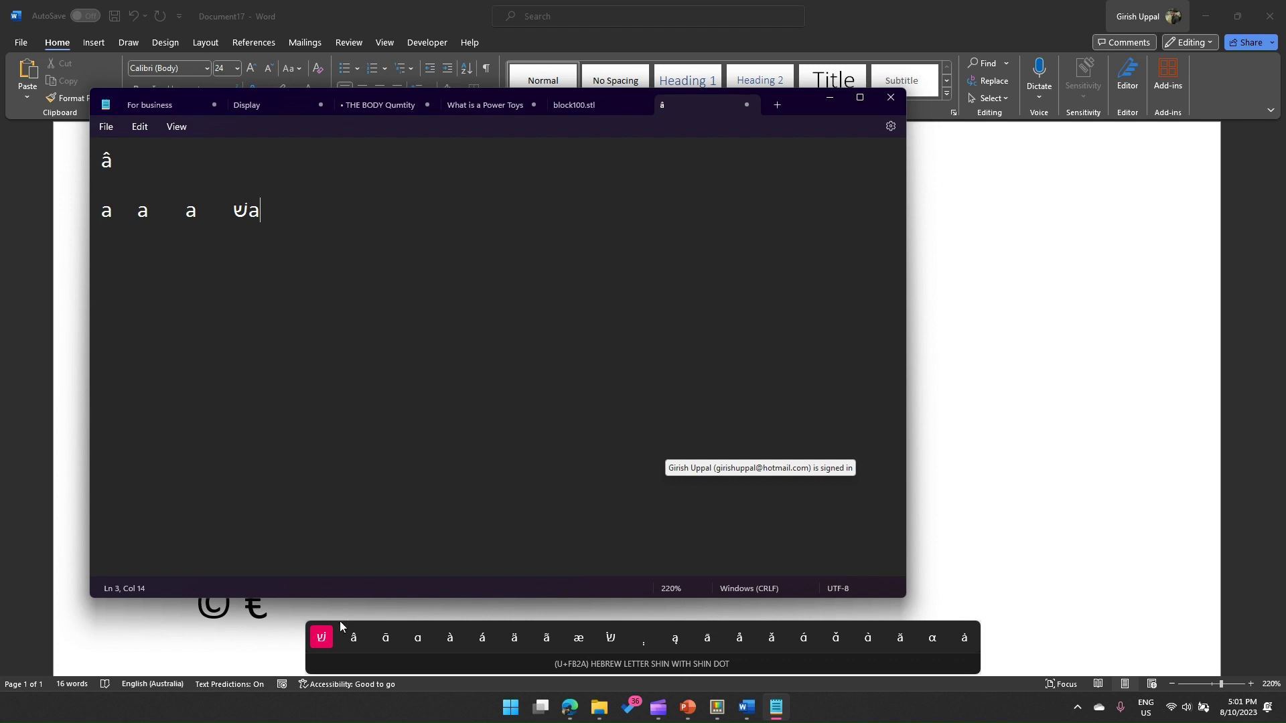
{"action": "key", "text": "a"}
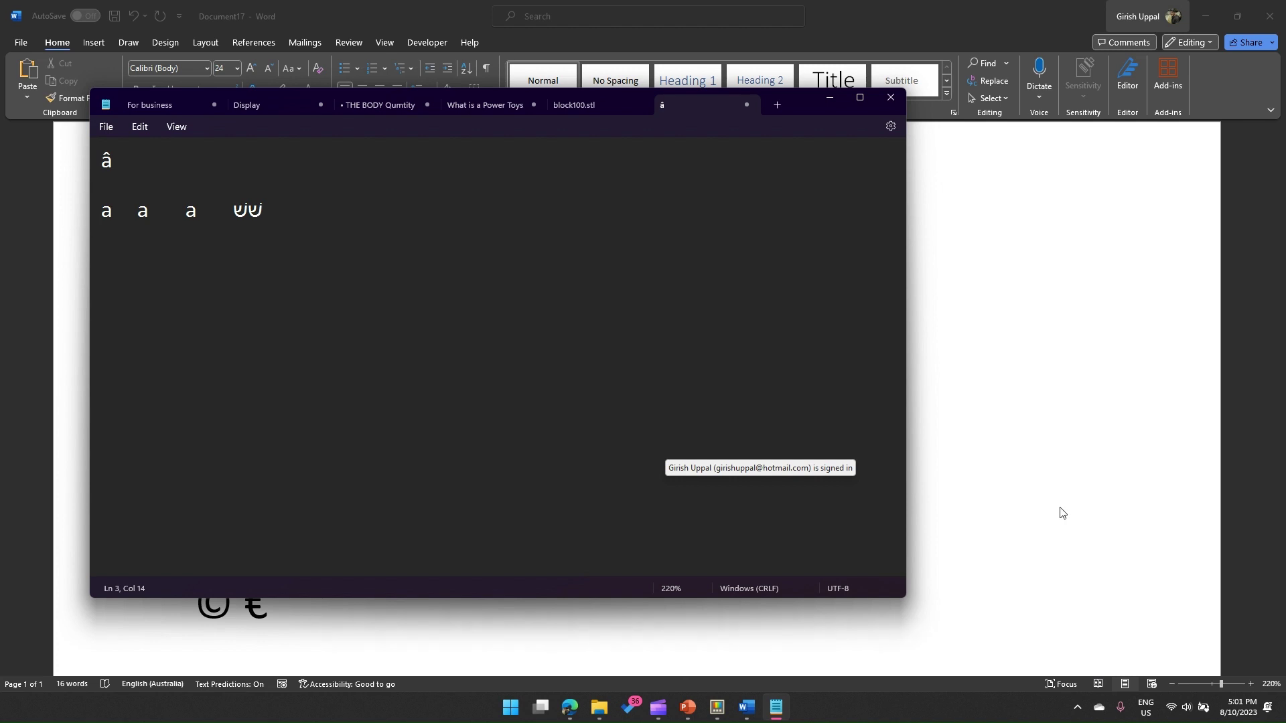